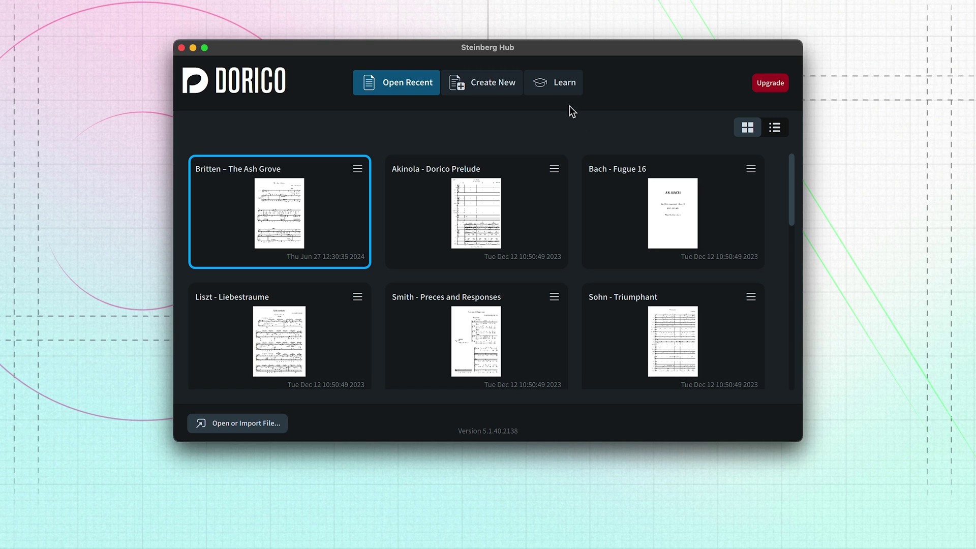
- Look over the Learn resources and Create New templates, then return to the recent projects list
{"action": "left_click", "coordinate": [560, 92]}
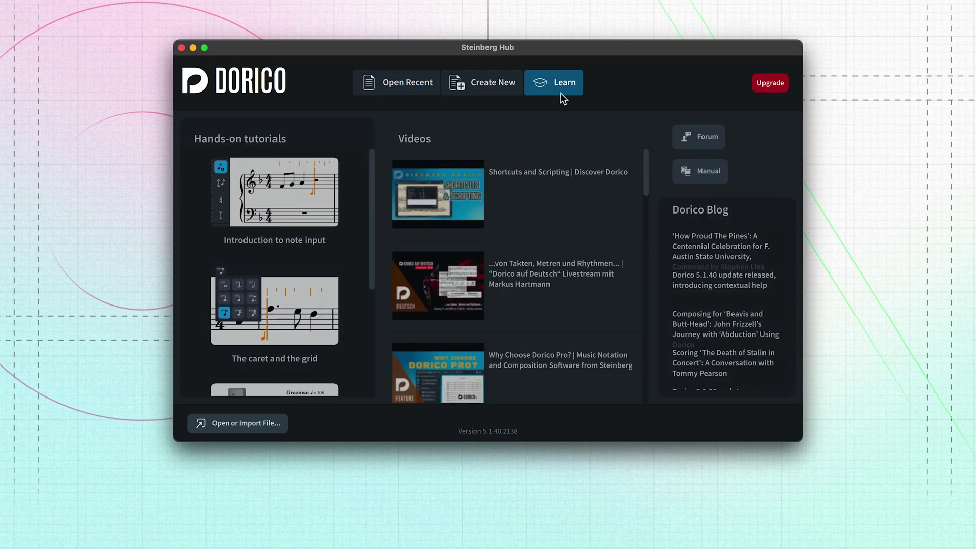
{"action": "left_click", "coordinate": [506, 87]}
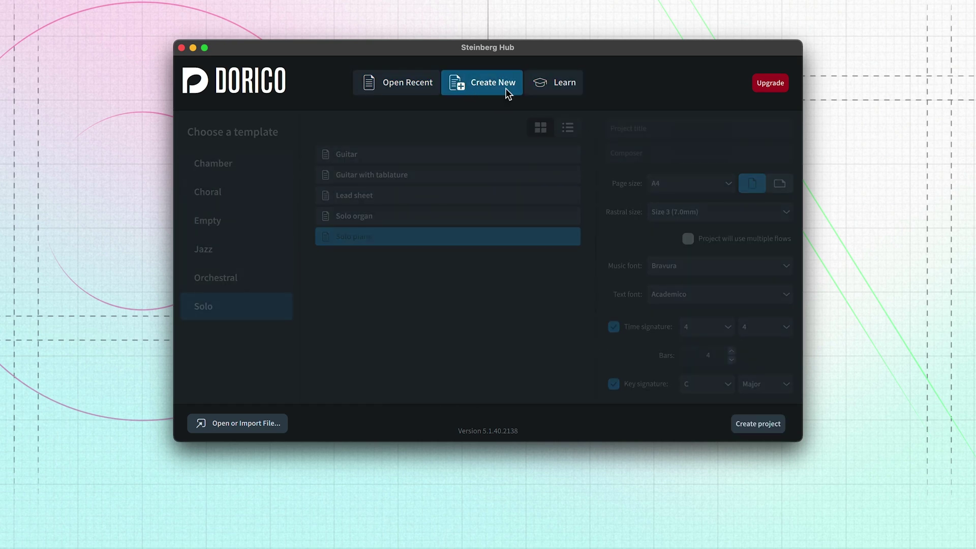
{"action": "left_click", "coordinate": [411, 91]}
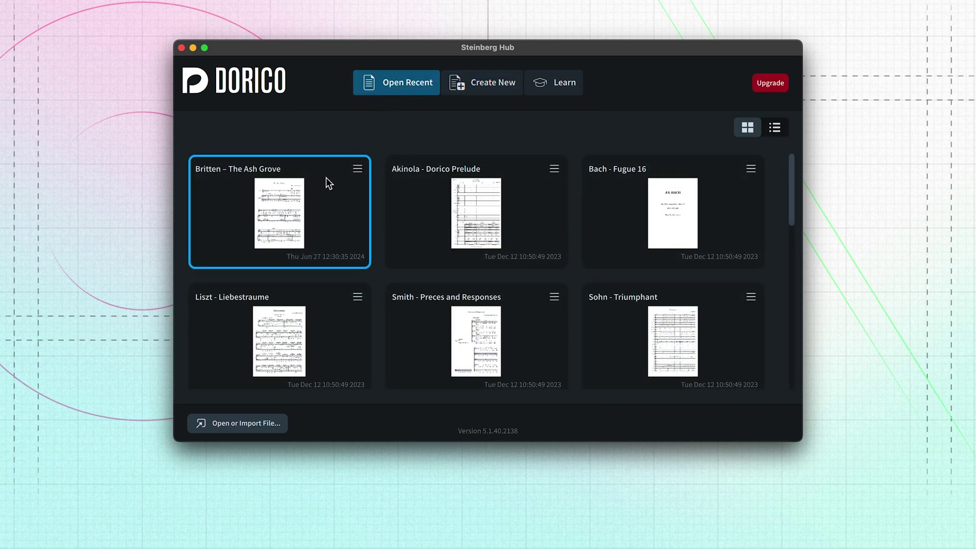
- Open the Britten – The Ash Grove project in Write mode and switch on contextual help
{"action": "double_click", "coordinate": [323, 185]}
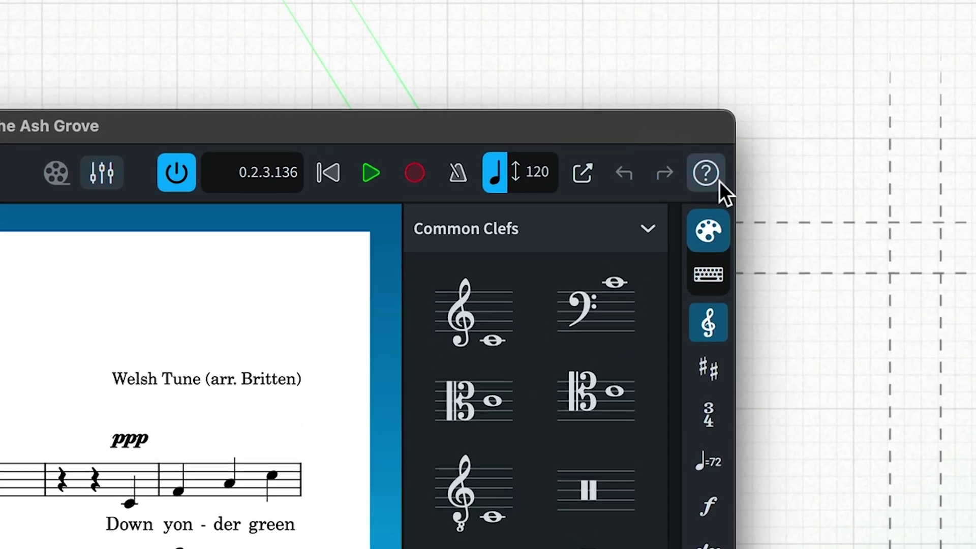
{"action": "left_click", "coordinate": [732, 175]}
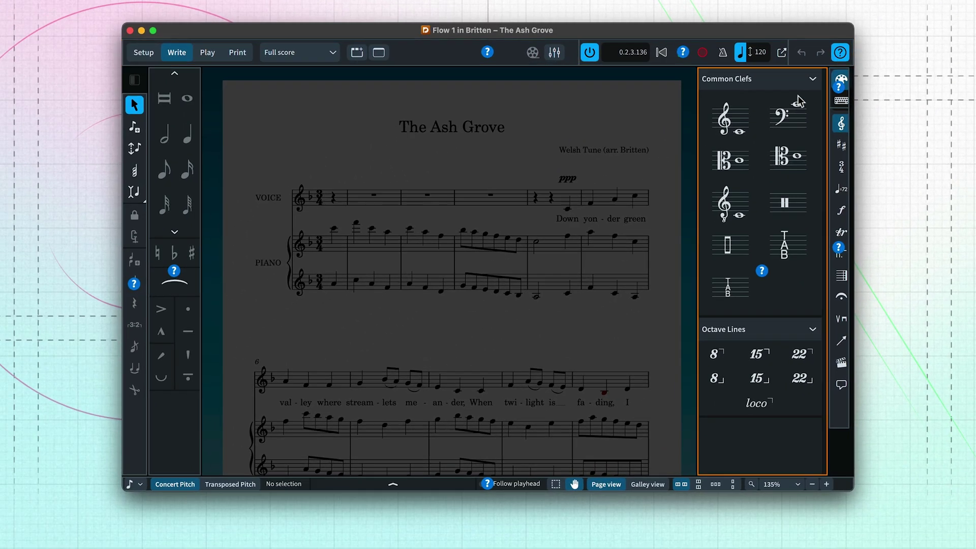
- Open help for the Notations toolbox and read down to the Panel buttons section
{"action": "left_click", "coordinate": [840, 169]}
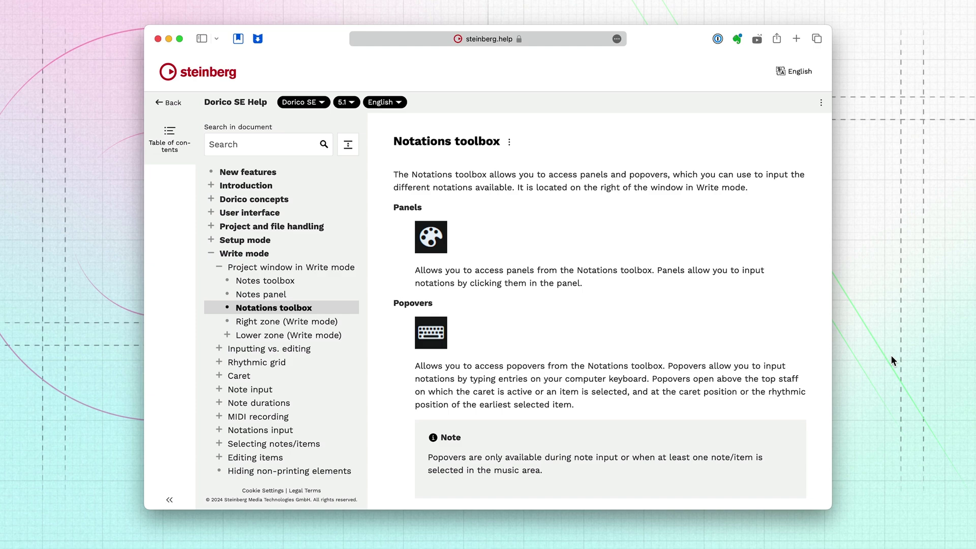
{"action": "scroll", "coordinate": [780, 331], "scroll_direction": "down", "scroll_amount": 5}
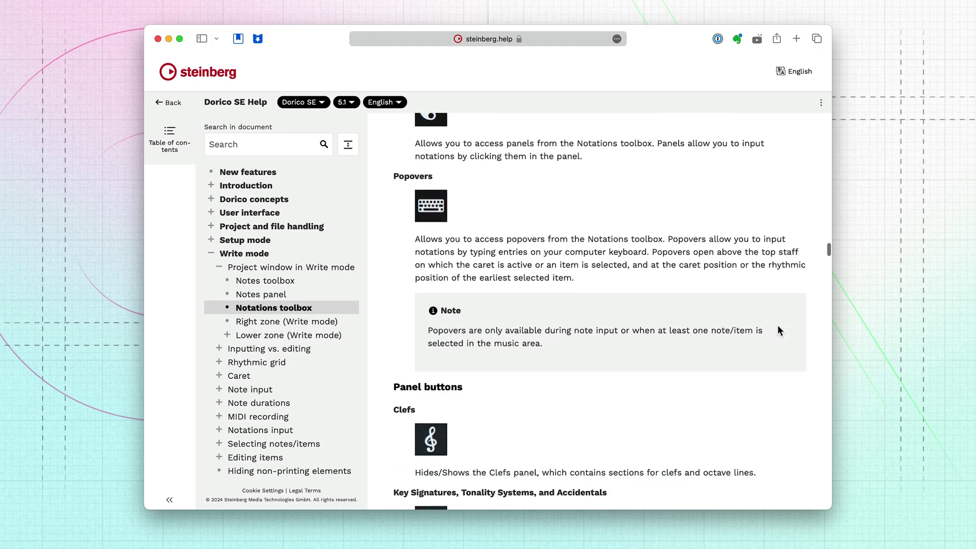
{"action": "scroll", "coordinate": [781, 331], "scroll_direction": "down", "scroll_amount": 3}
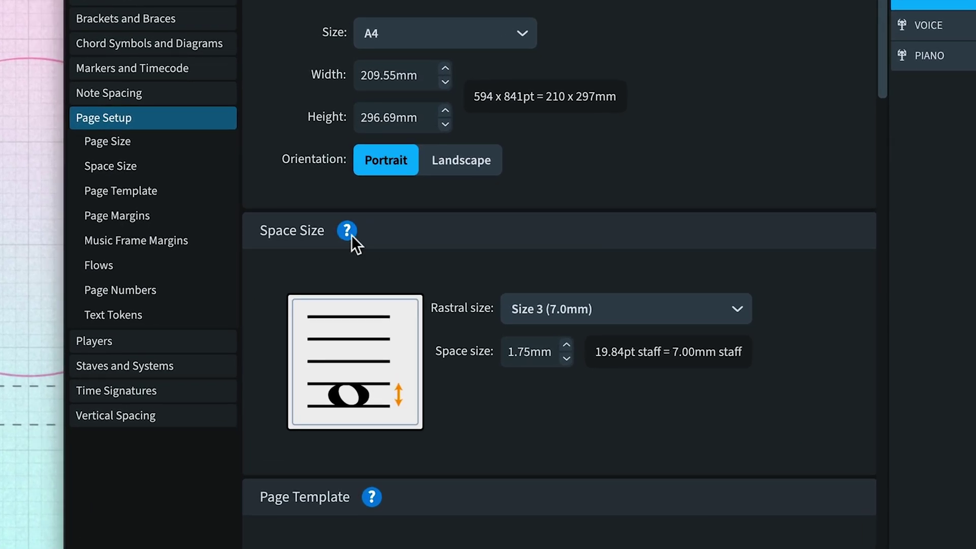
- Look up the help page for the Space Size setting in Layout Options Page Setup
{"action": "left_click", "coordinate": [351, 235]}
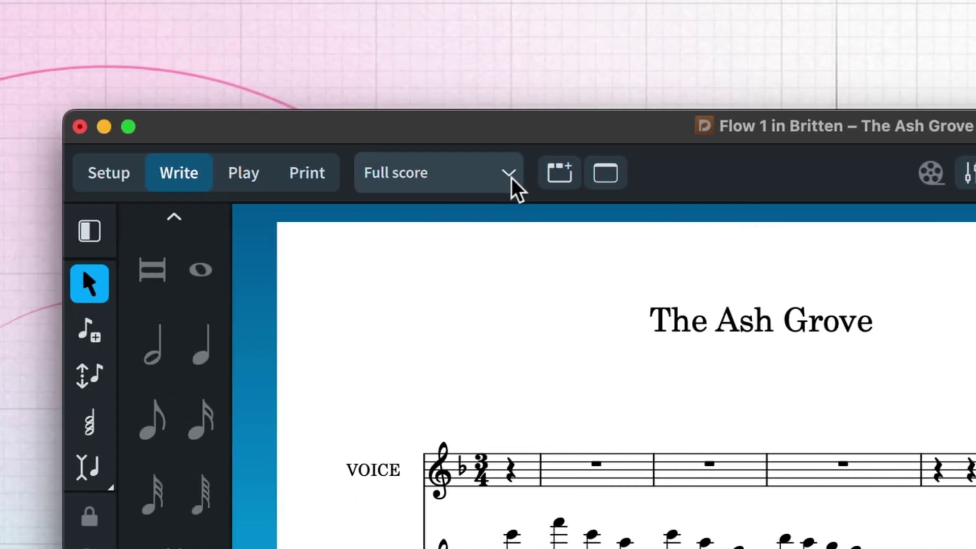
- Switch to the VOICE part layout, then show layout tabs and open Full score in a new tab
{"action": "left_click", "coordinate": [510, 174]}
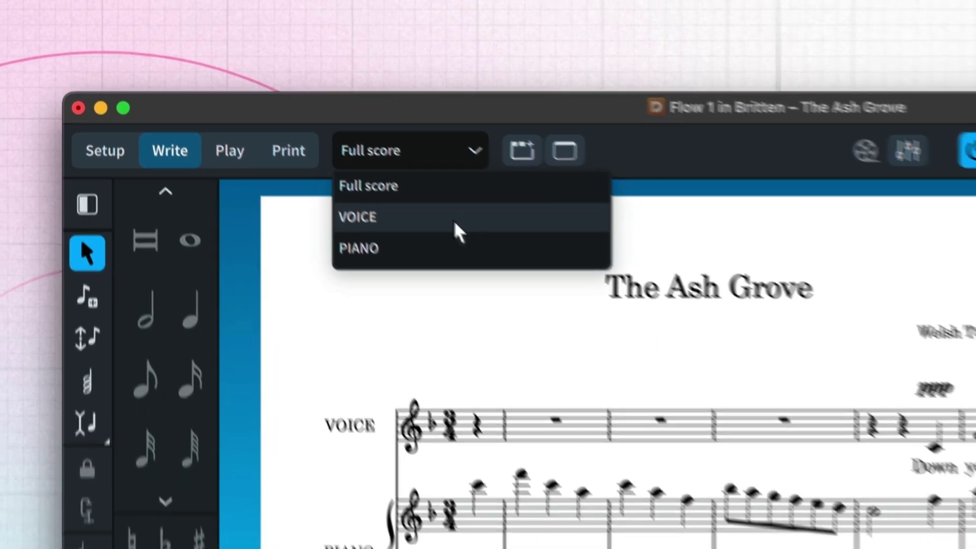
{"action": "left_click", "coordinate": [454, 222]}
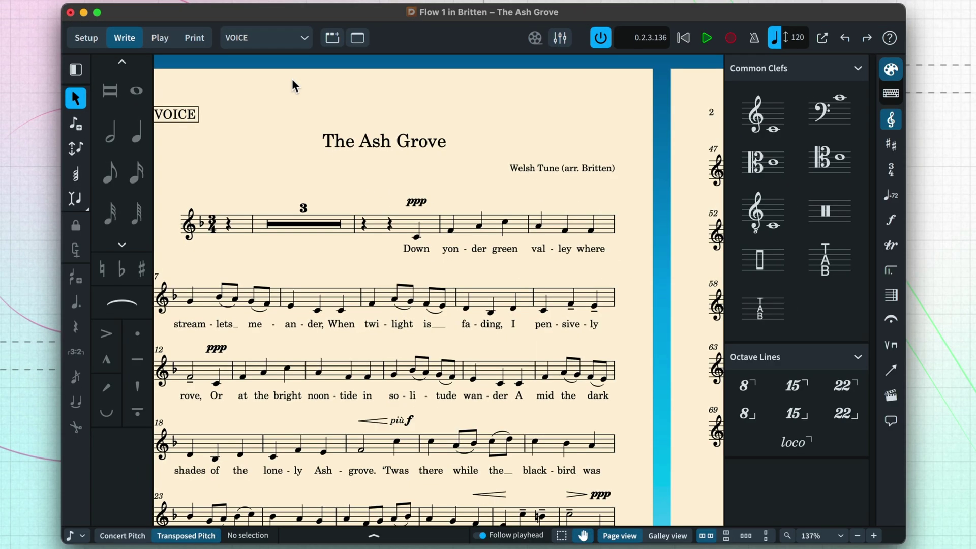
{"action": "left_click", "coordinate": [332, 40]}
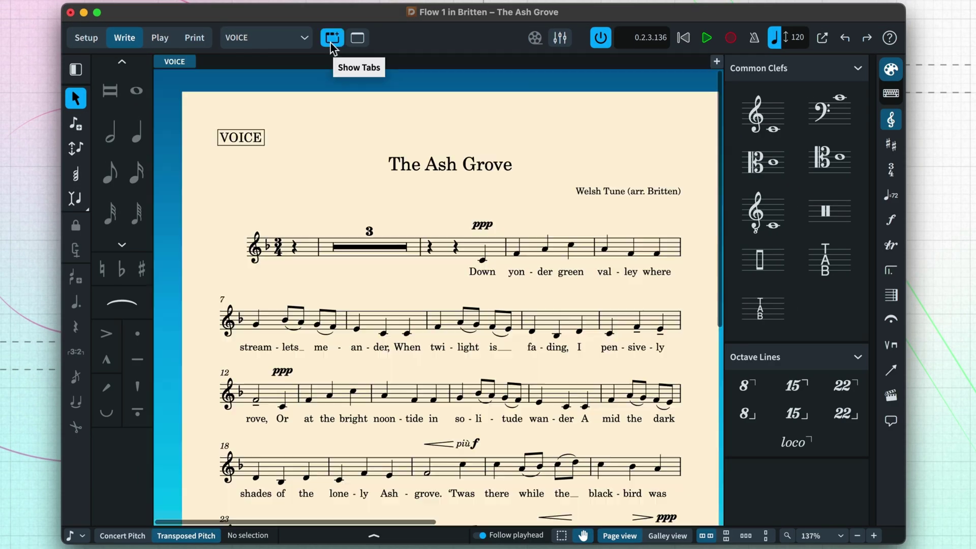
{"action": "left_click", "coordinate": [717, 62]}
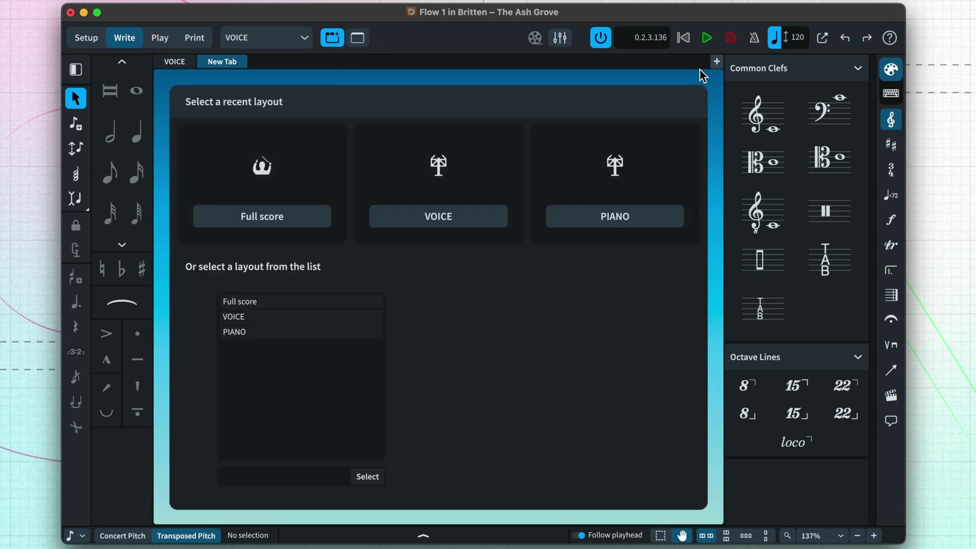
{"action": "left_click", "coordinate": [298, 215]}
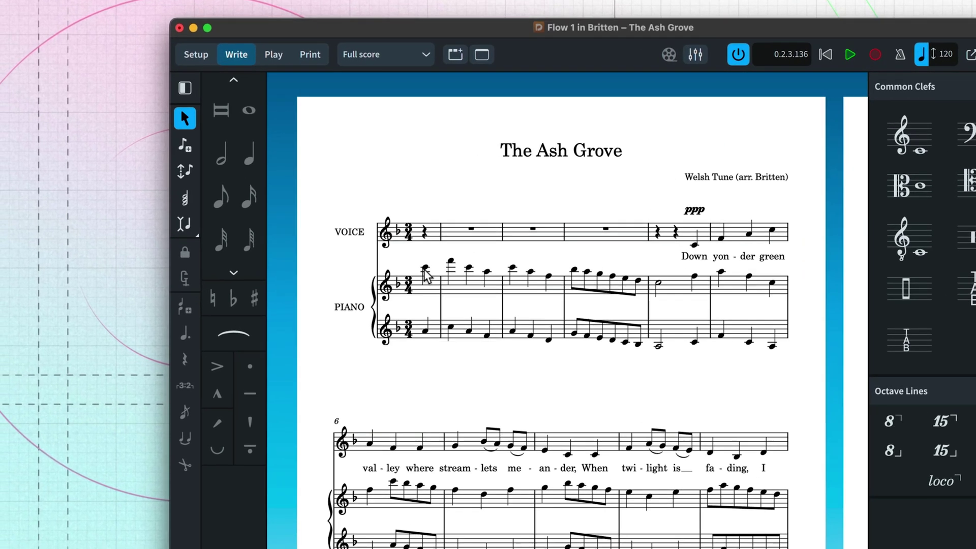
- Select the first piano treble note and browse the Key Signatures and Time Signatures panels
{"action": "left_click", "coordinate": [397, 273]}
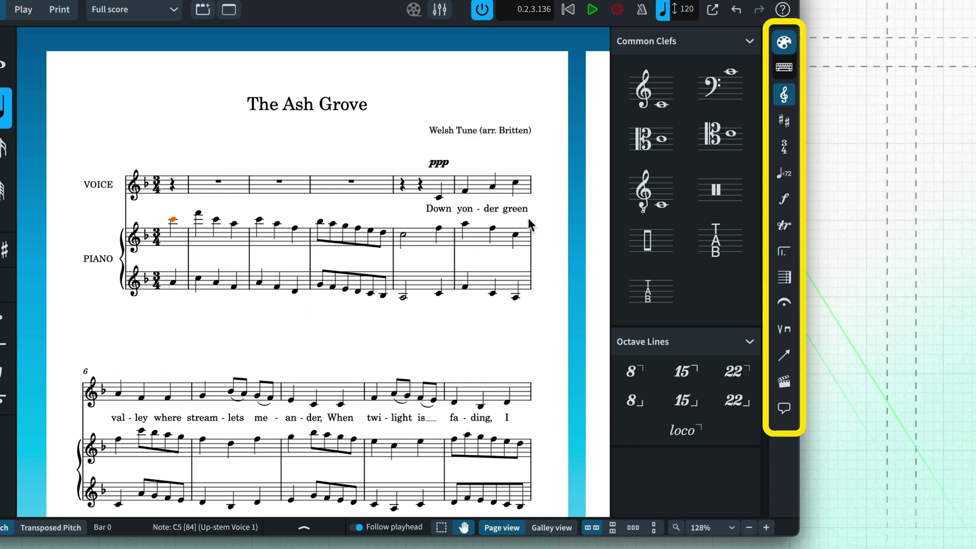
{"action": "left_click", "coordinate": [793, 128]}
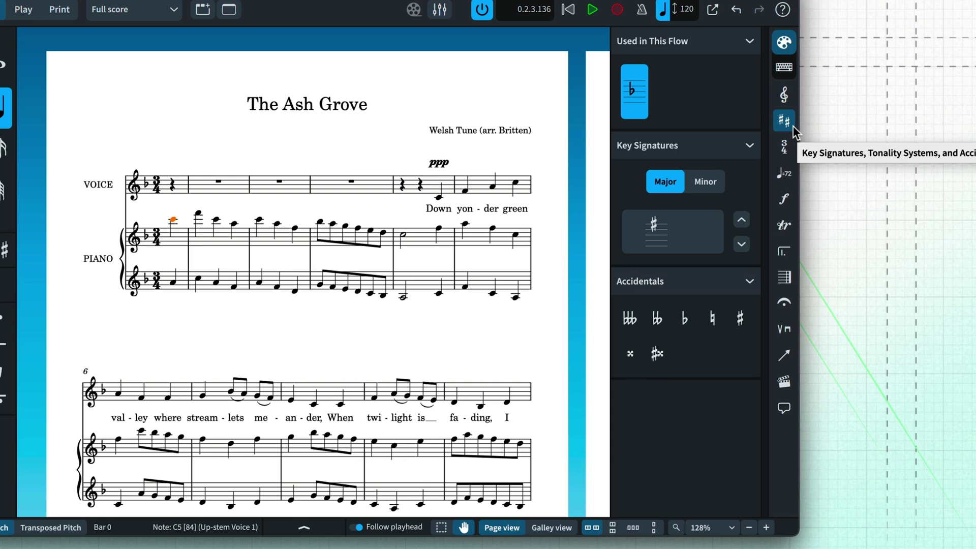
{"action": "left_click", "coordinate": [791, 150]}
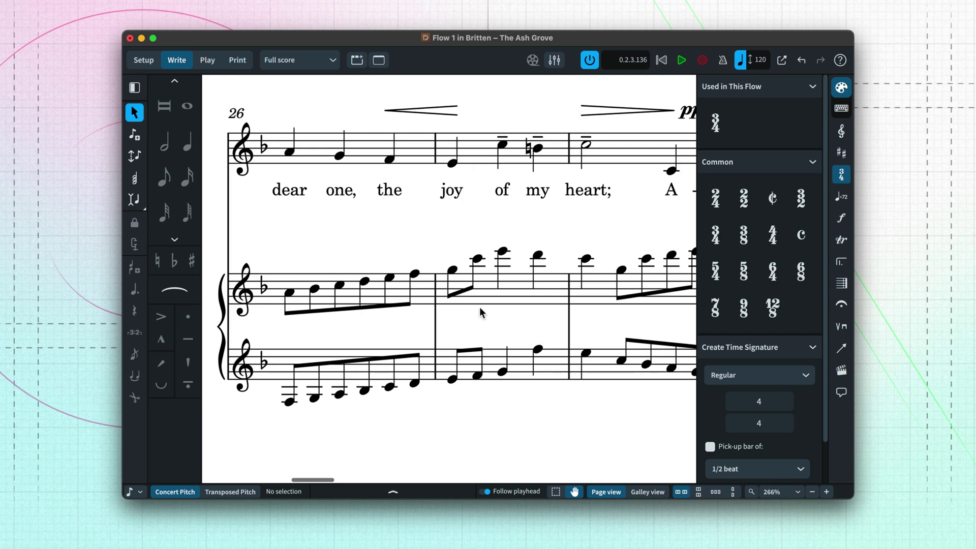
- Add a p<f dynamic under the first two eighth notes of bar 27 in the piano right hand
{"action": "left_click", "coordinate": [465, 293]}
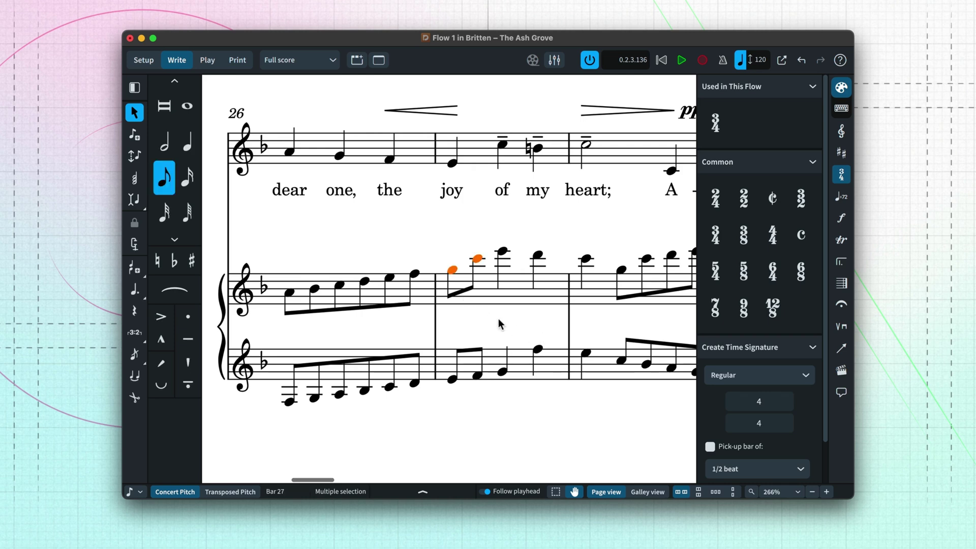
{"action": "left_click", "coordinate": [843, 115]}
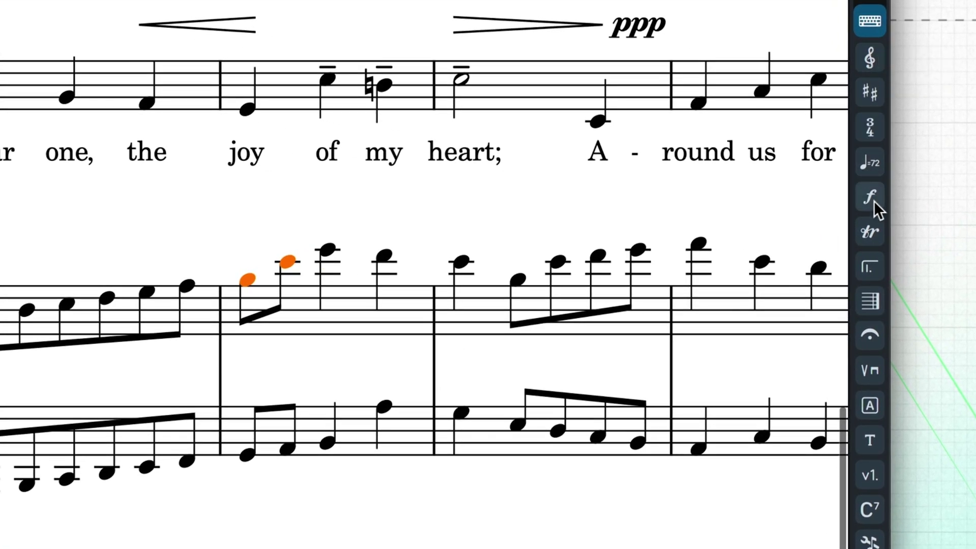
{"action": "left_click", "coordinate": [874, 200]}
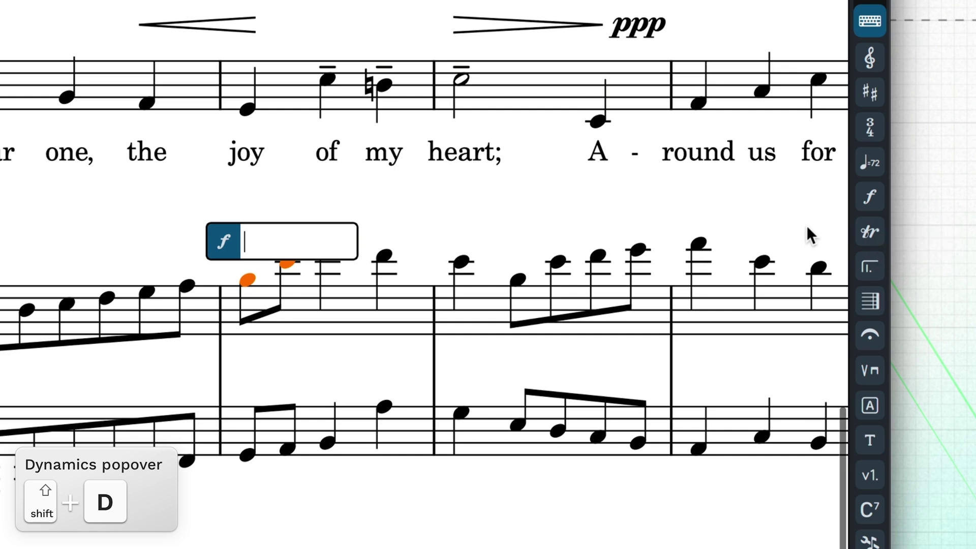
{"action": "type", "text": "p<f"}
{"action": "key", "text": "Return"}
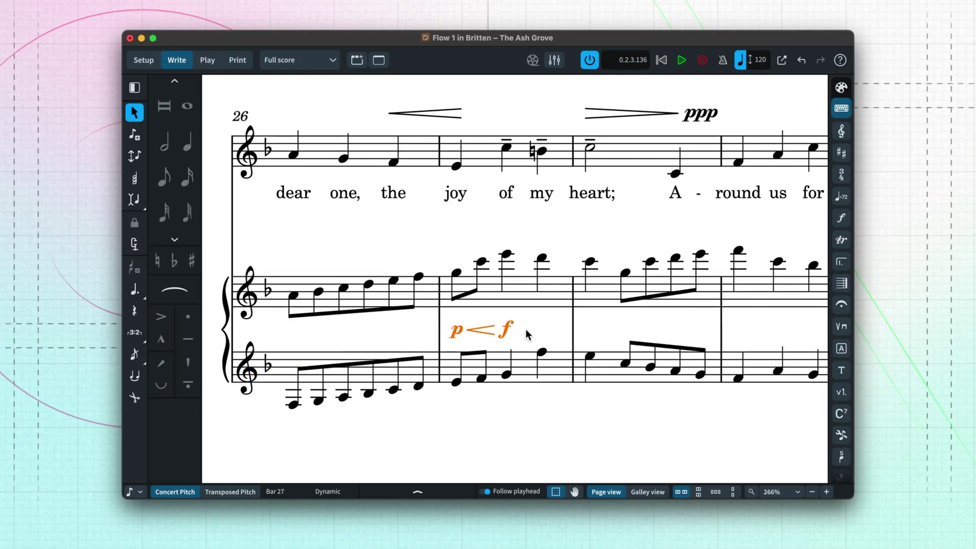
- Inspect the properties of the new dynamic, the first voice note of bar 26 and the lyric 'dear'
{"action": "left_click", "coordinate": [420, 492]}
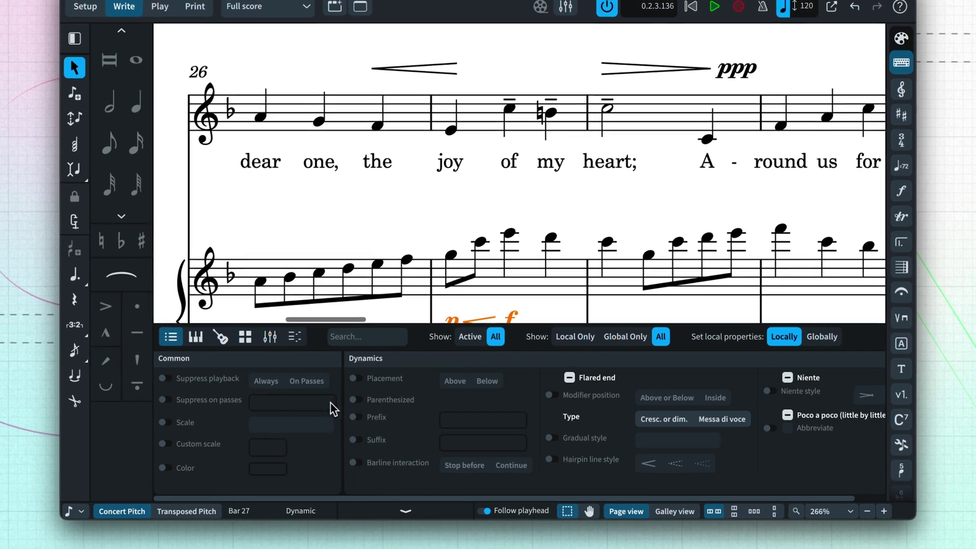
{"action": "left_click", "coordinate": [260, 116]}
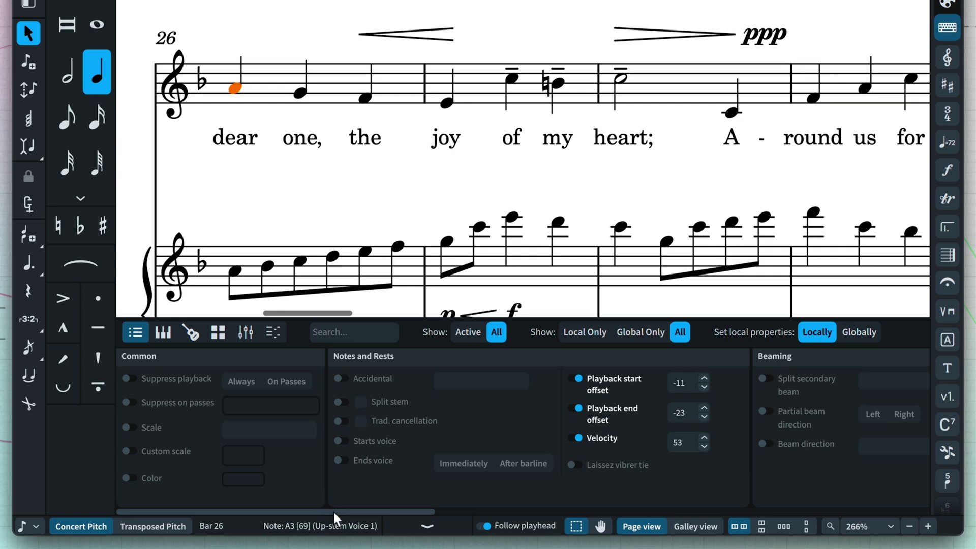
{"action": "left_click_drag", "start_coordinate": [334, 510], "coordinate": [570, 513]}
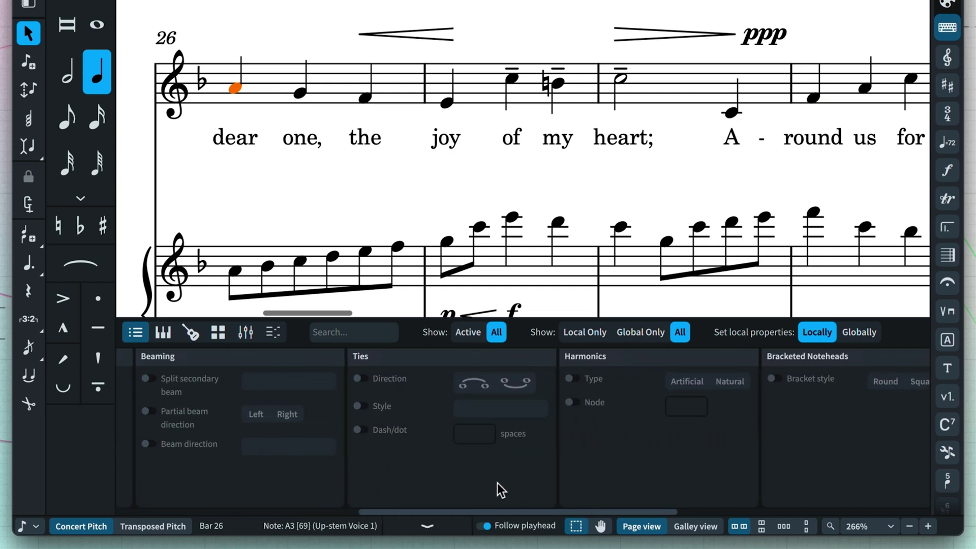
{"action": "left_click", "coordinate": [242, 136]}
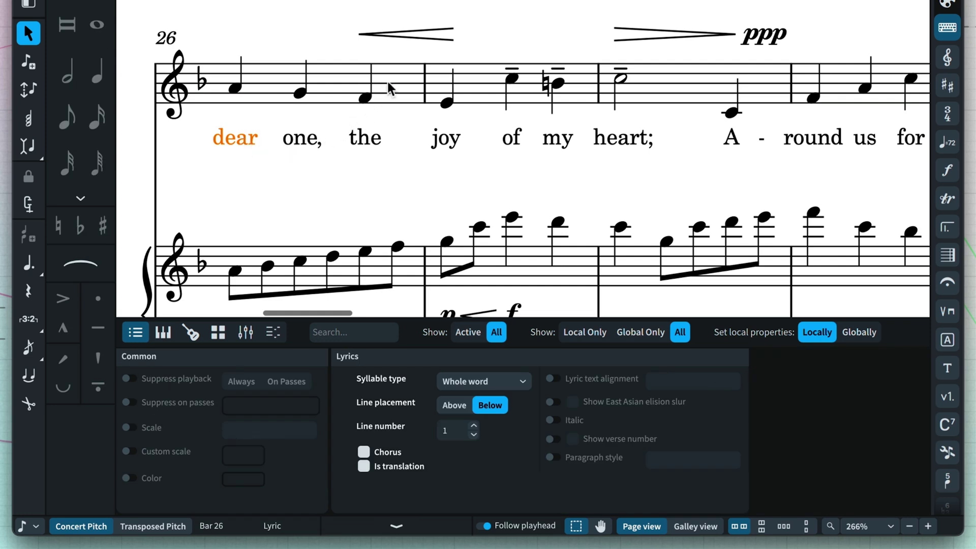
- Give the bar 26 crescendo hairpin a Gradual style displayed as cresc. text
{"action": "left_click", "coordinate": [417, 36]}
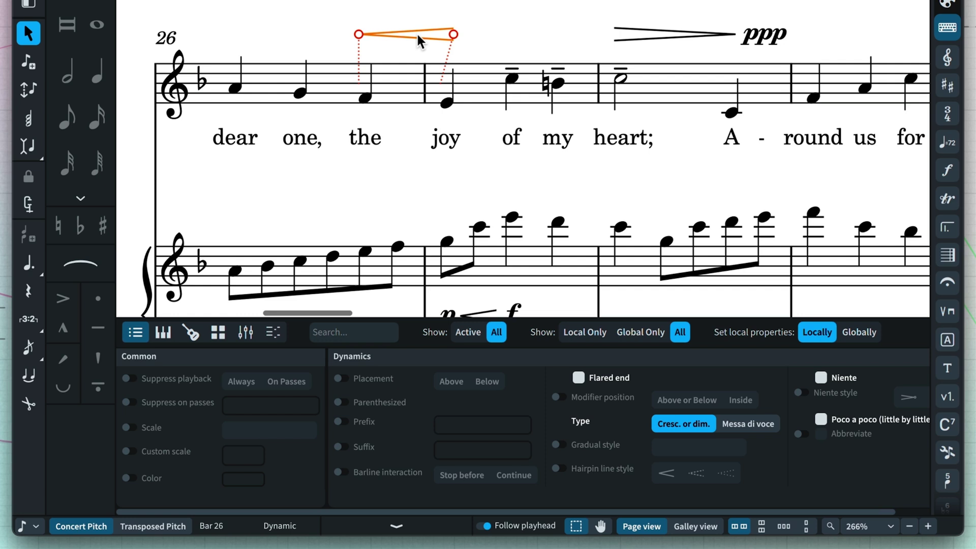
{"action": "left_click", "coordinate": [559, 444]}
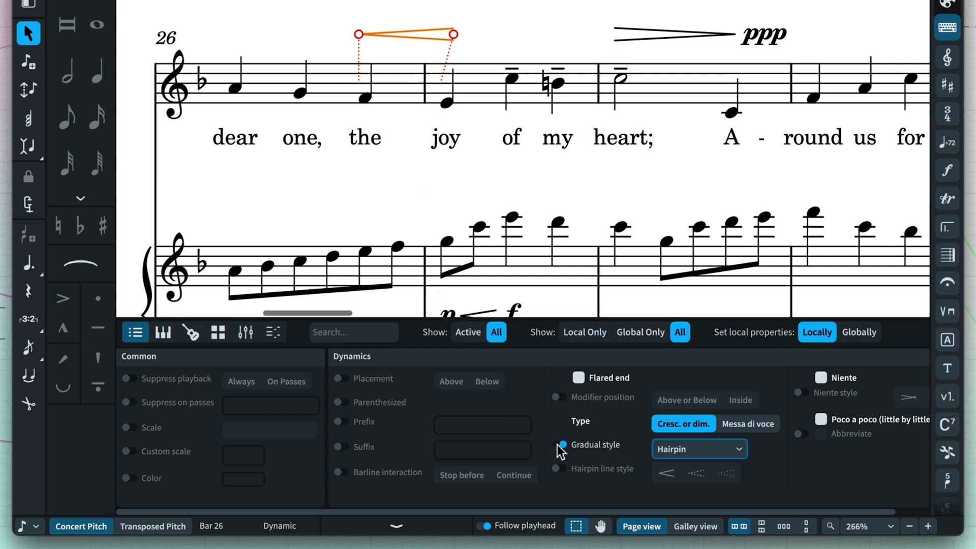
{"action": "left_click", "coordinate": [674, 450]}
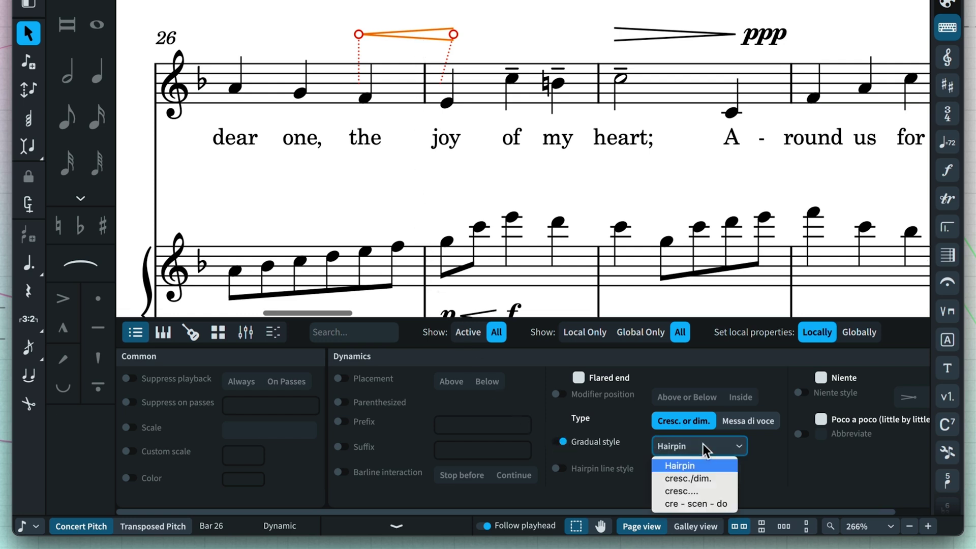
{"action": "left_click", "coordinate": [701, 479]}
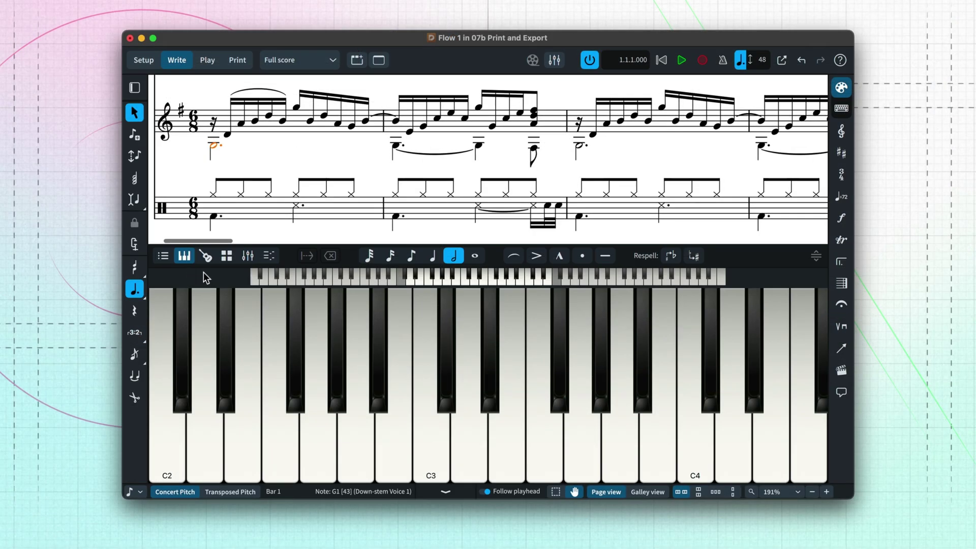
- Show the Fretboard, Drum Pads and an enlarged Mixer, ending in the piano Key Editor
{"action": "left_click", "coordinate": [206, 256]}
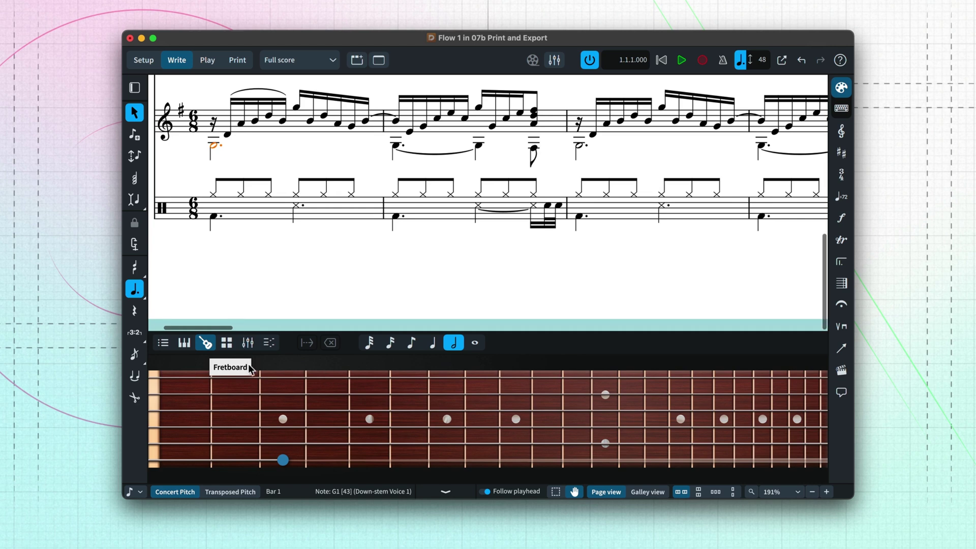
{"action": "left_click", "coordinate": [228, 344]}
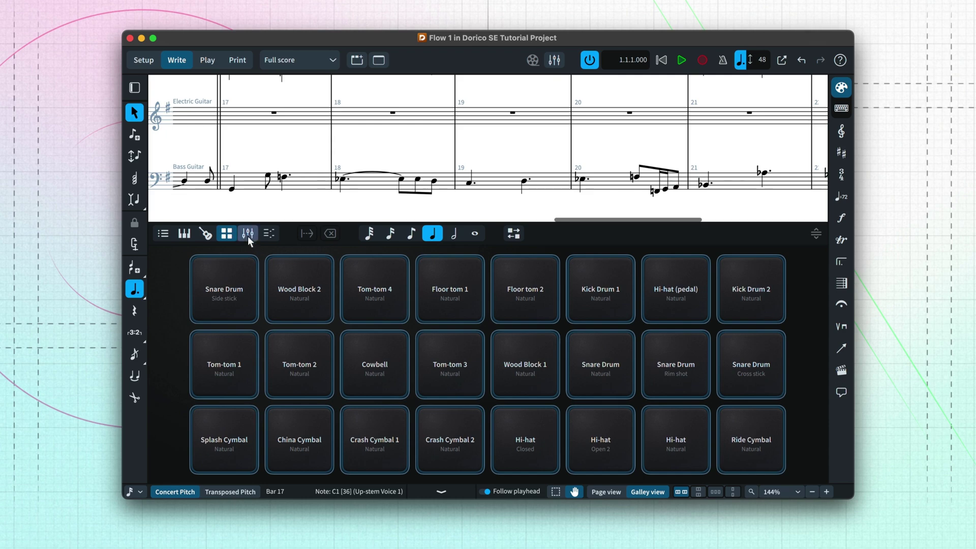
{"action": "left_click", "coordinate": [248, 233]}
{"action": "left_click_drag", "start_coordinate": [813, 223], "coordinate": [816, 174]}
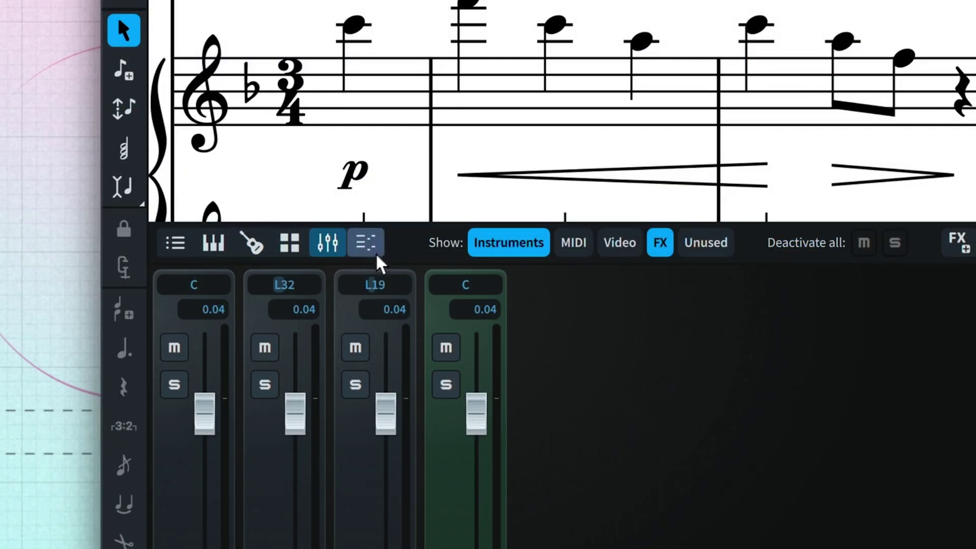
{"action": "left_click", "coordinate": [375, 252]}
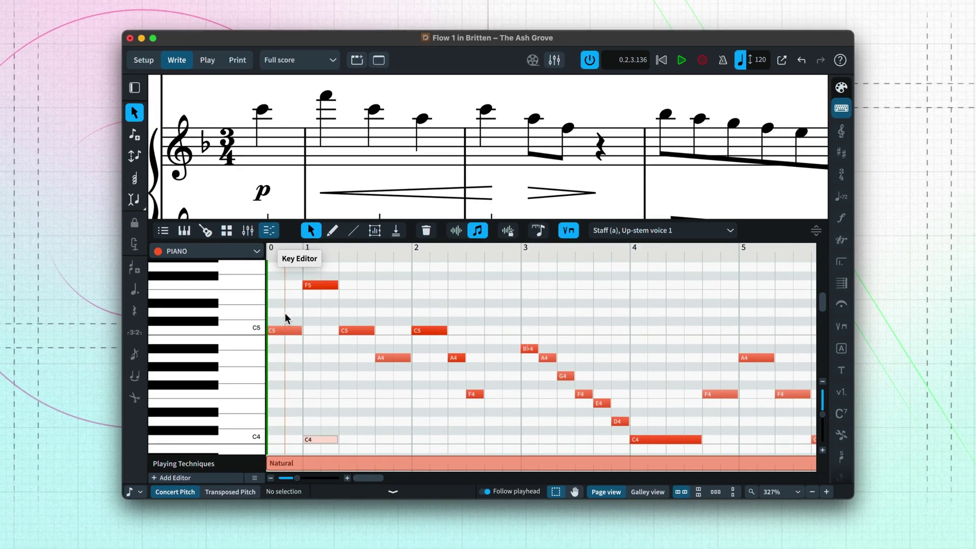
- Select the opening C5, then the F5, C5 and A4 notes of bar 1 in the piano roll
{"action": "left_click", "coordinate": [283, 330]}
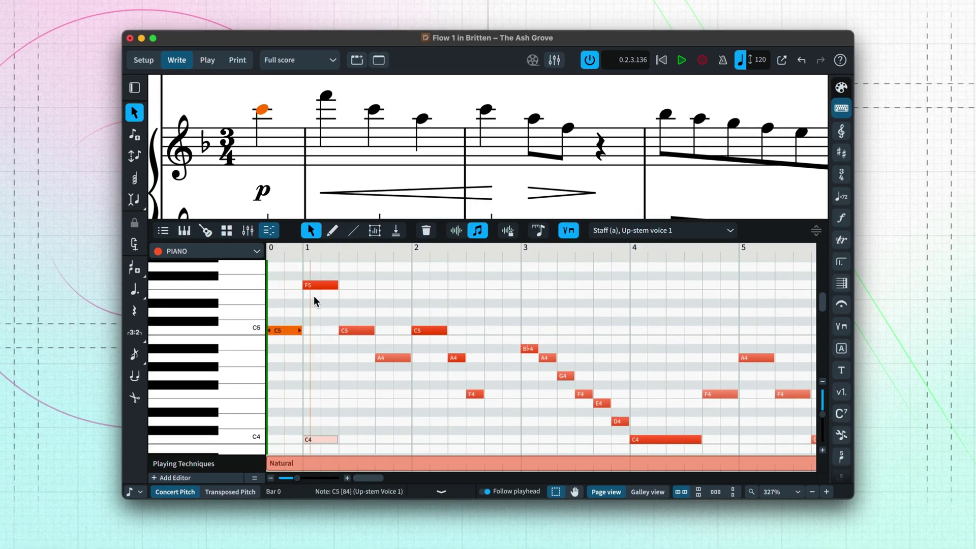
{"action": "left_click", "coordinate": [322, 283]}
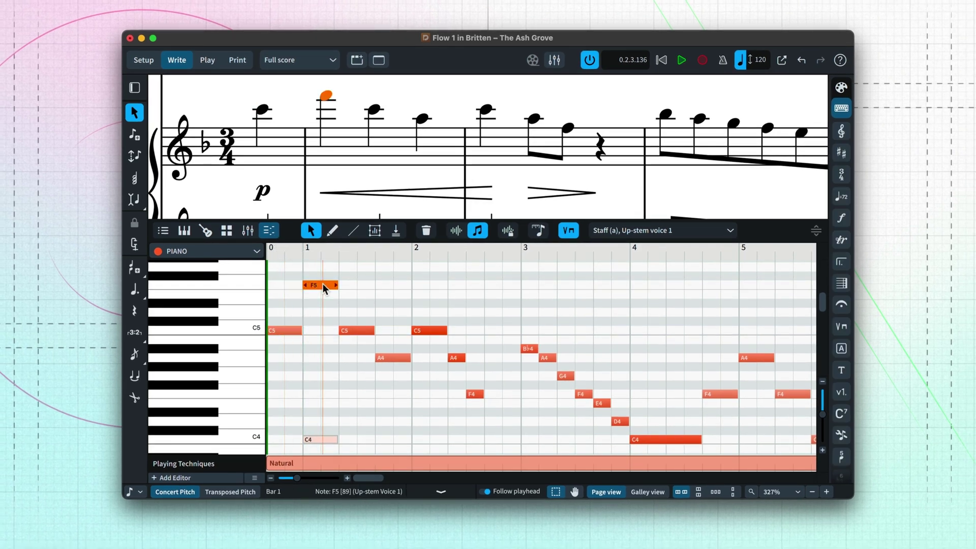
{"action": "left_click", "coordinate": [358, 331]}
{"action": "left_click", "coordinate": [394, 358]}
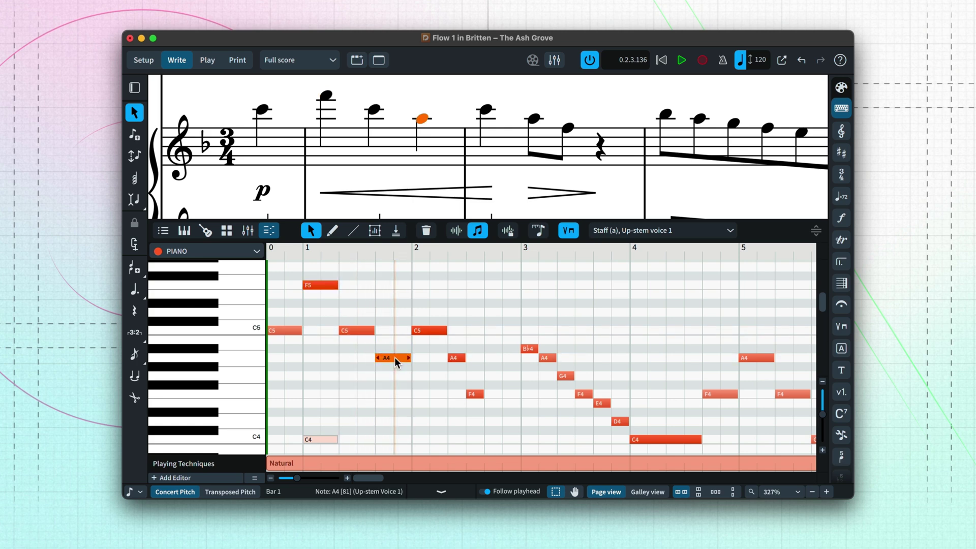
- Raise the bar 1 A4, move the bar 2 F4 an eighth later, and select A4 and F4
{"action": "mouse_move", "coordinate": [395, 358]}
{"action": "left_mouse_down"}
{"action": "mouse_move", "coordinate": [396, 314]}
{"action": "mouse_move", "coordinate": [396, 358]}
{"action": "left_mouse_up"}
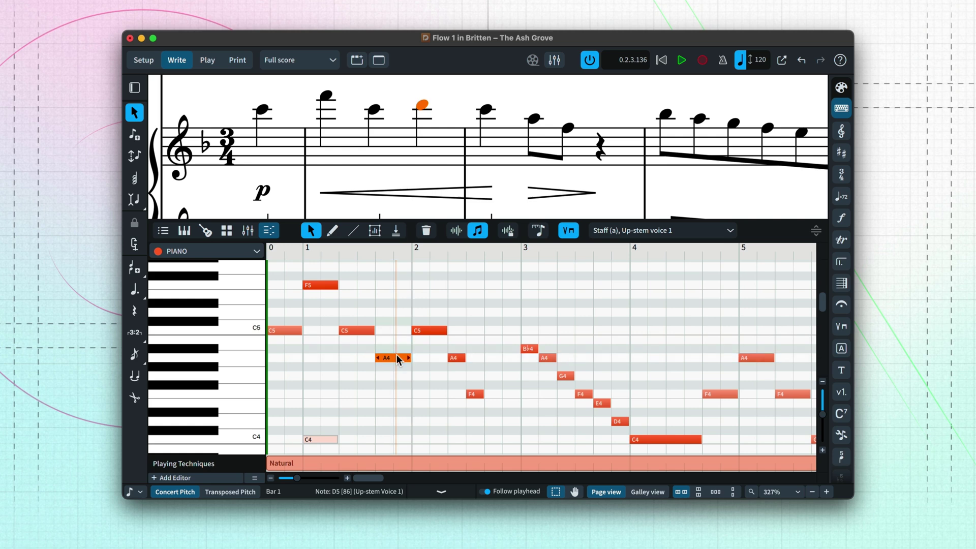
{"action": "left_click_drag", "start_coordinate": [476, 392], "coordinate": [492, 392]}
{"action": "left_click_drag", "start_coordinate": [442, 344], "coordinate": [515, 393]}
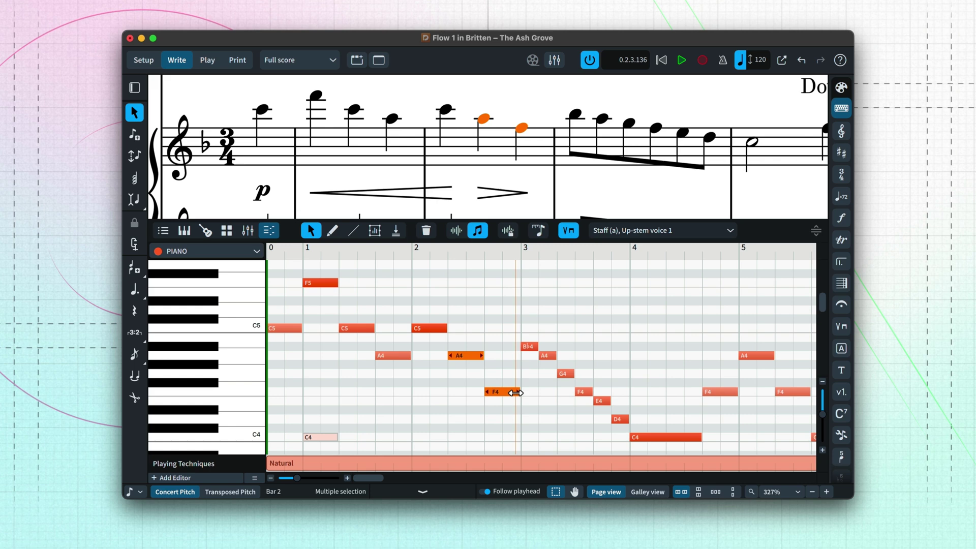
- Add a velocity lane and raise the A4 and F4 in bar 2 to 105
{"action": "left_click", "coordinate": [221, 478]}
{"action": "left_click", "coordinate": [245, 375]}
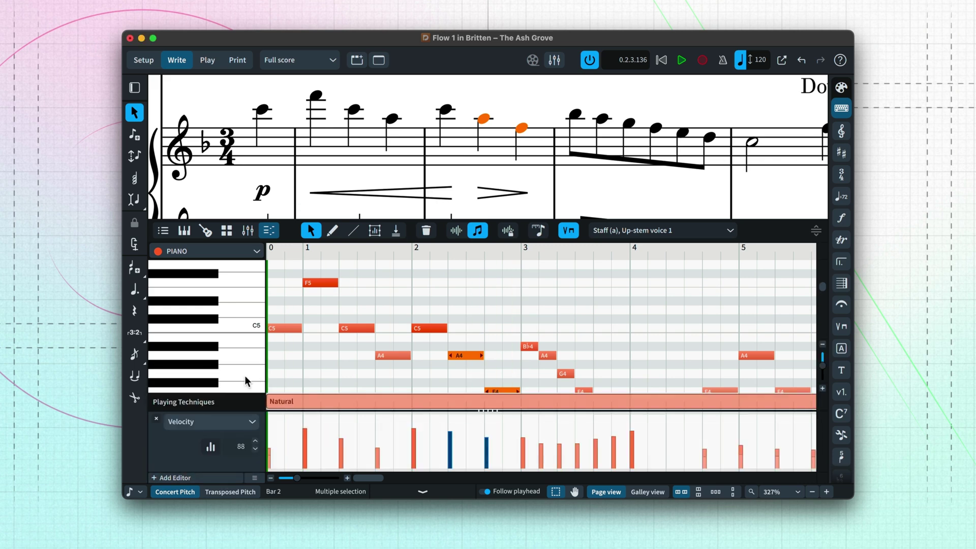
{"action": "left_click_drag", "start_coordinate": [450, 433], "coordinate": [451, 425]}
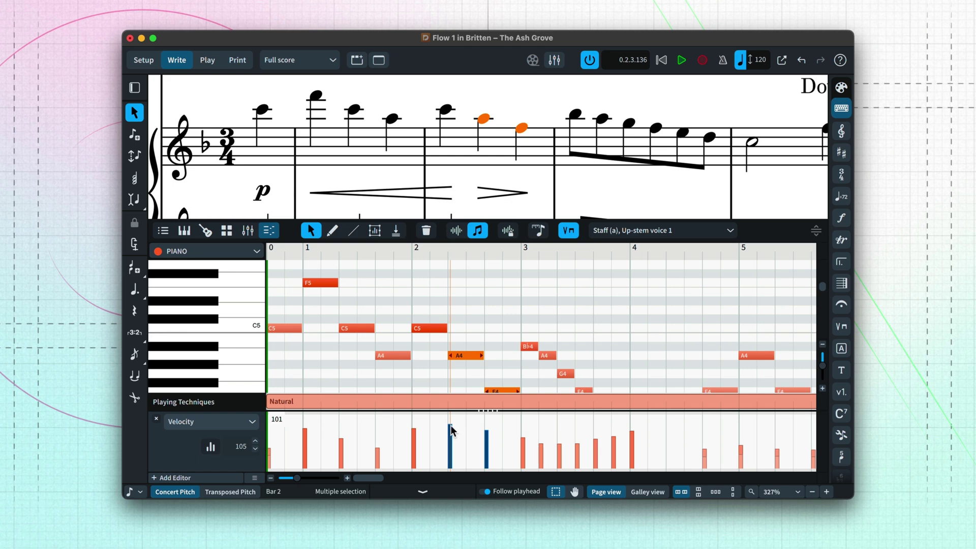
- Show the Dynamics lane and select the crescendo and diminuendo hairpins in bars 1 and 2
{"action": "left_click", "coordinate": [252, 422]}
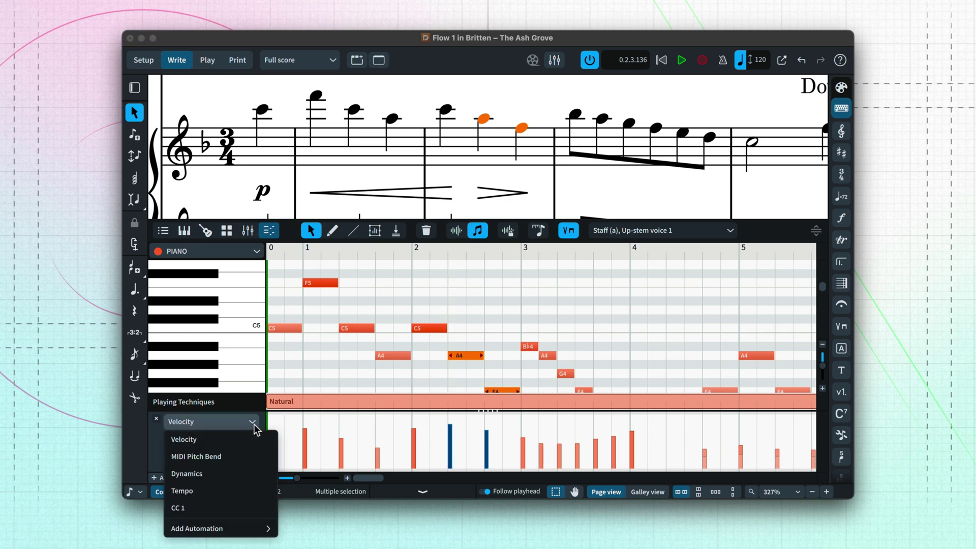
{"action": "left_click", "coordinate": [240, 469]}
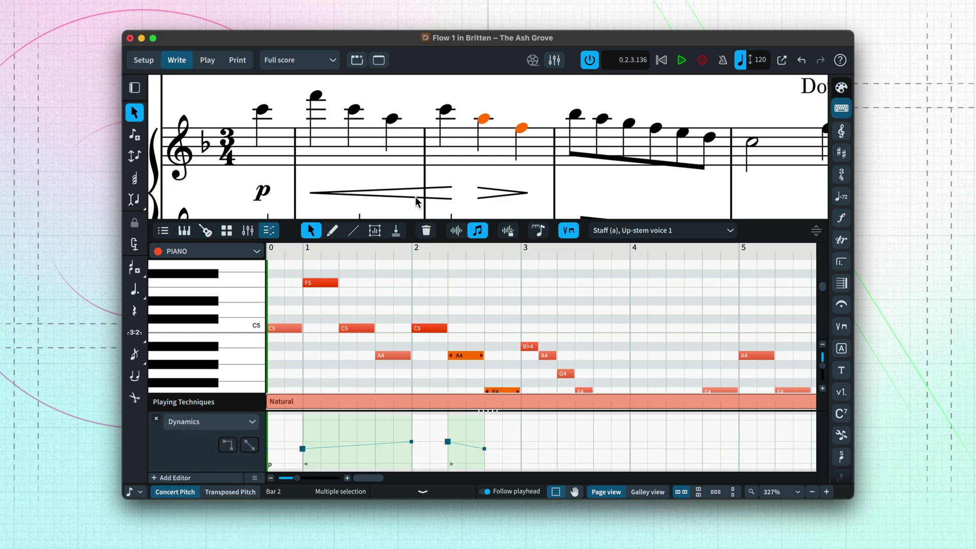
{"action": "left_click", "coordinate": [450, 196]}
{"action": "left_click", "coordinate": [504, 197]}
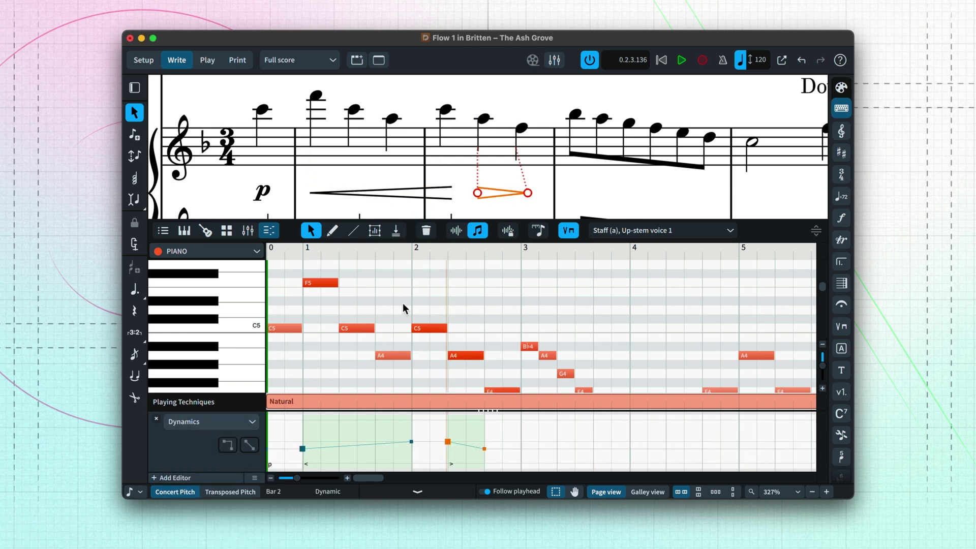
- Switch the lane to CC 1 and draw a wavy curve over bar 1
{"action": "left_click", "coordinate": [214, 423]}
{"action": "left_click", "coordinate": [186, 509]}
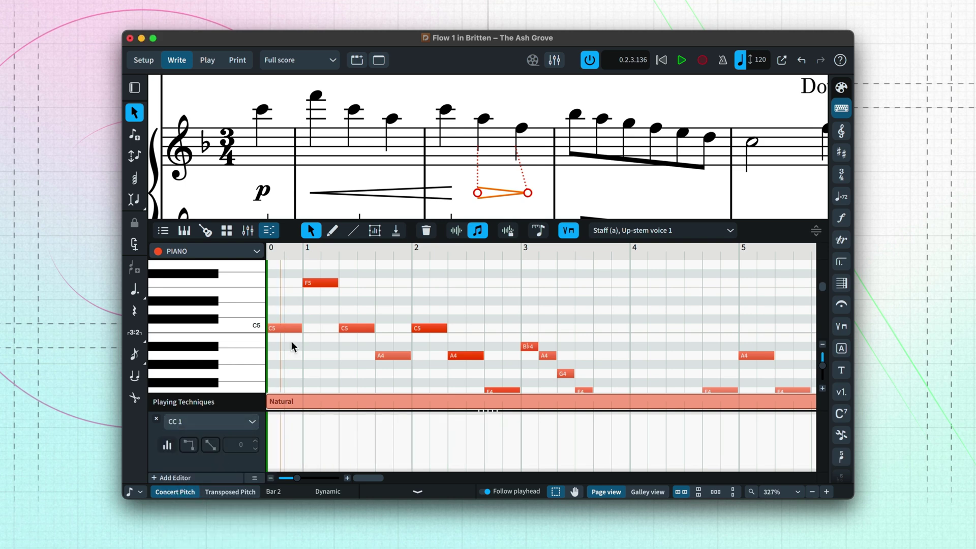
{"action": "left_click", "coordinate": [333, 231]}
{"action": "mouse_move", "coordinate": [284, 437]}
{"action": "left_mouse_down"}
{"action": "mouse_move", "coordinate": [360, 429]}
{"action": "mouse_move", "coordinate": [414, 445]}
{"action": "mouse_move", "coordinate": [460, 435]}
{"action": "left_mouse_up"}
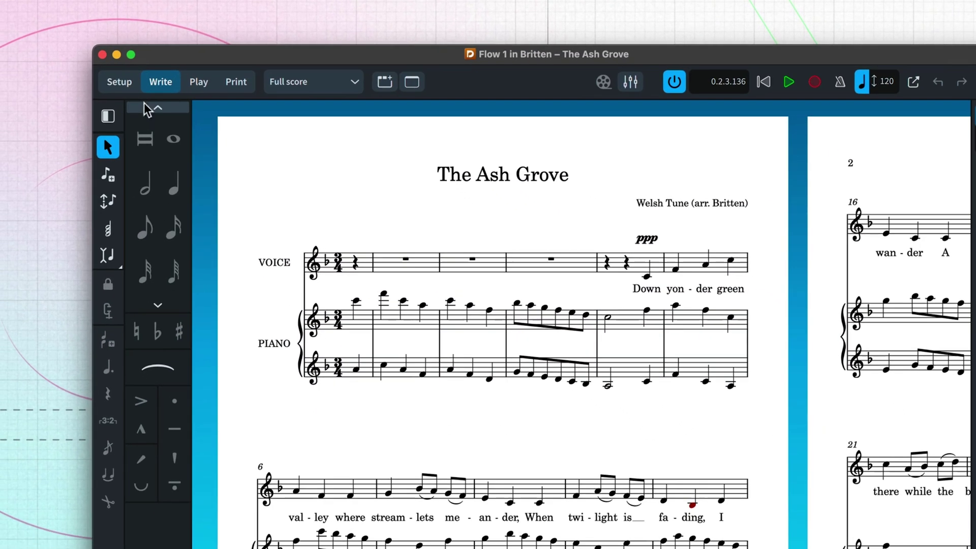
- In Setup mode, add a second flow and accept the name Flow 2
{"action": "left_click", "coordinate": [130, 86]}
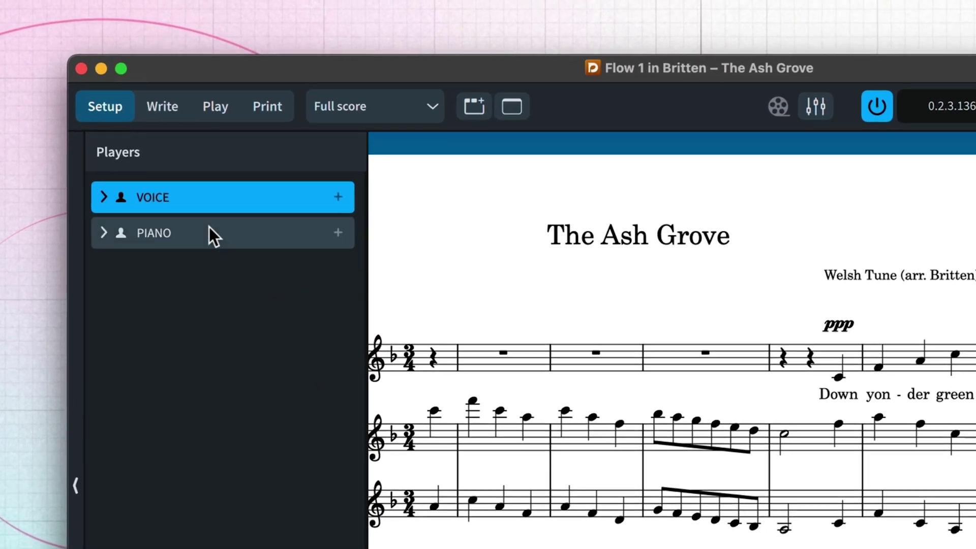
{"action": "left_click", "coordinate": [213, 207]}
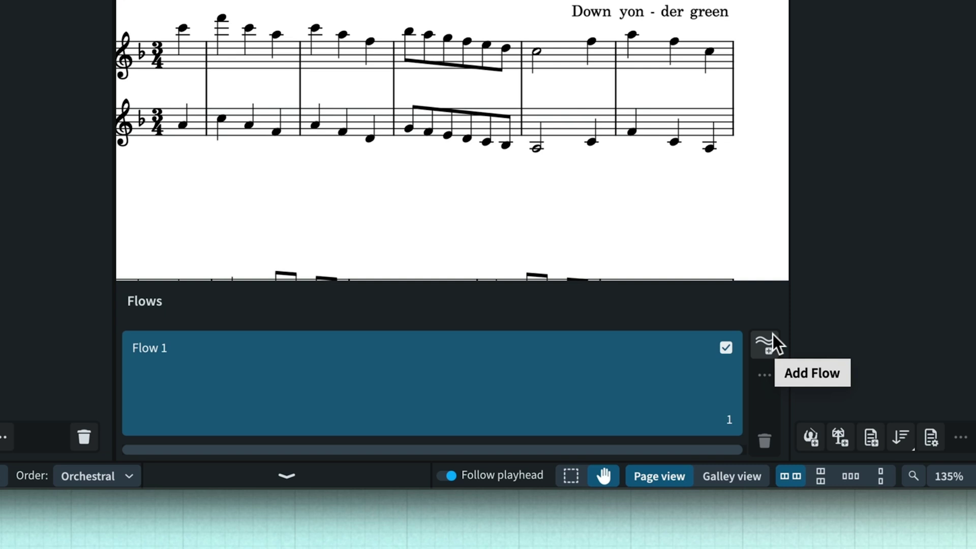
{"action": "left_click", "coordinate": [773, 336]}
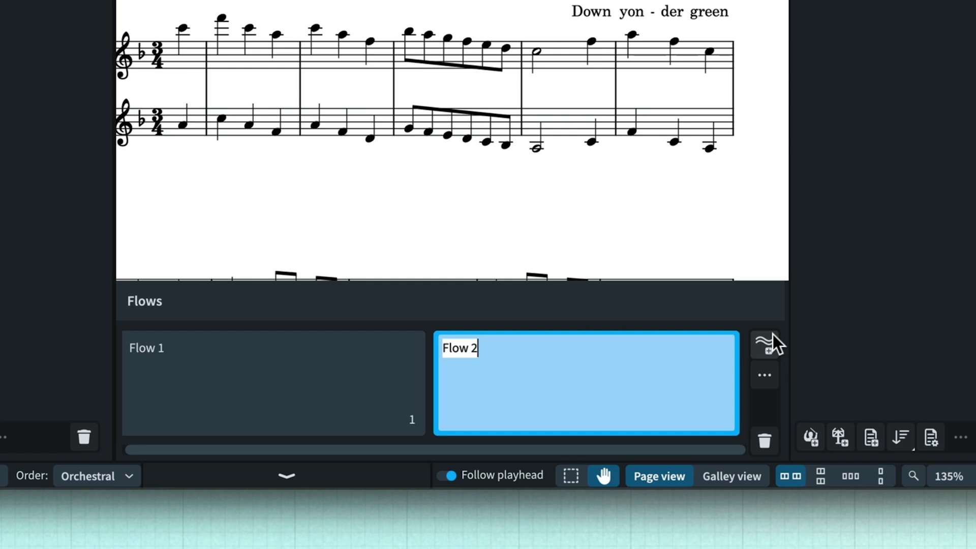
{"action": "key", "text": "Return"}
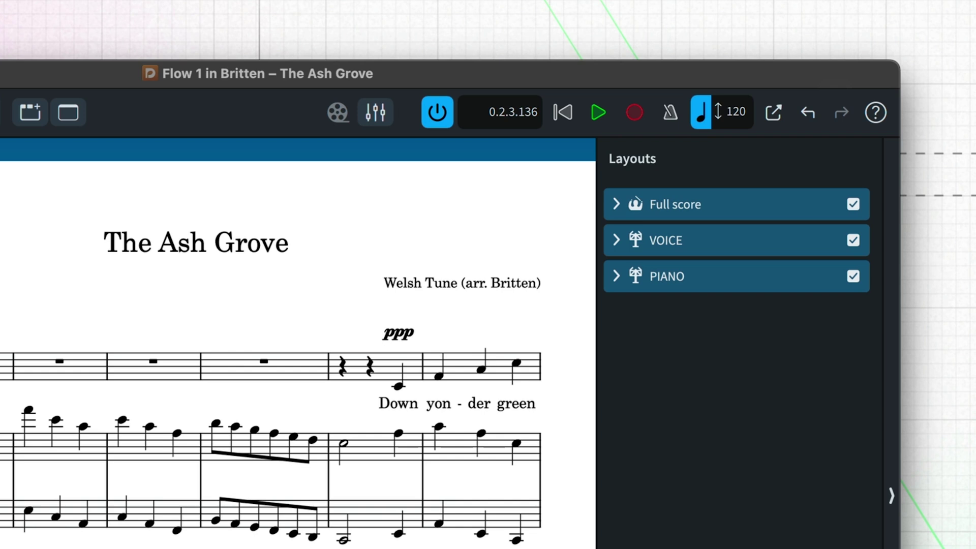
- Look through the Full score, VOICE and PIANO layouts
{"action": "left_click", "coordinate": [758, 211]}
{"action": "left_click", "coordinate": [752, 237]}
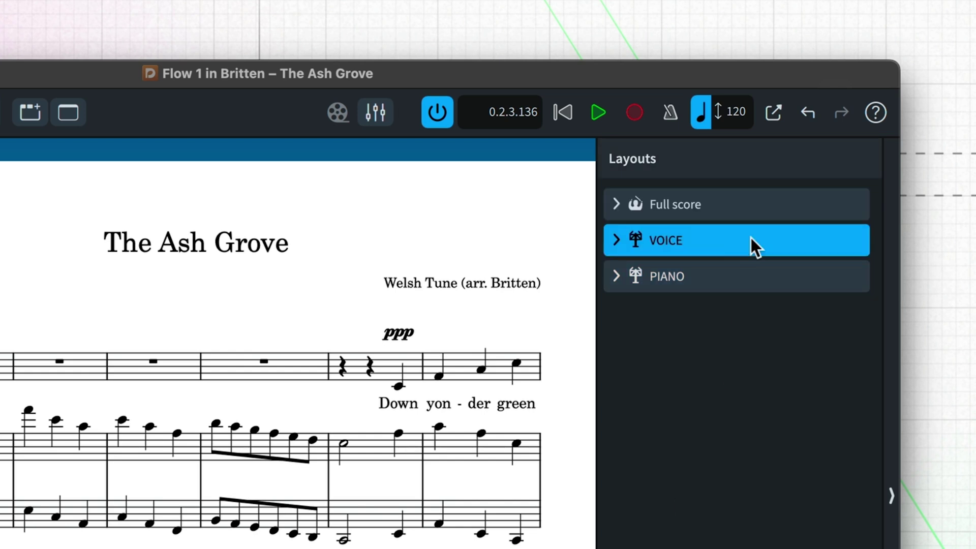
{"action": "left_click", "coordinate": [731, 274]}
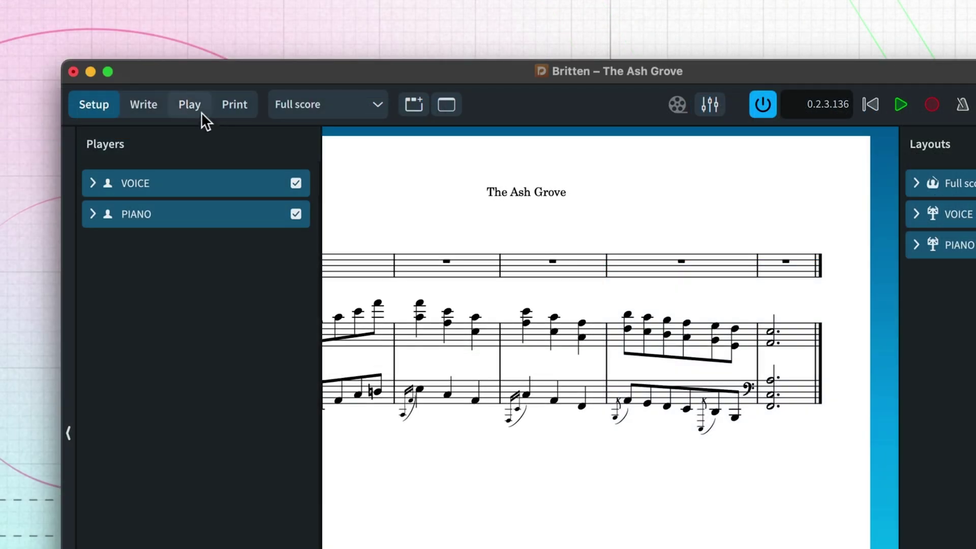
- Switch to Play mode and show that the PIANO track goes to HALion Sonic channel 2
{"action": "left_click", "coordinate": [201, 112]}
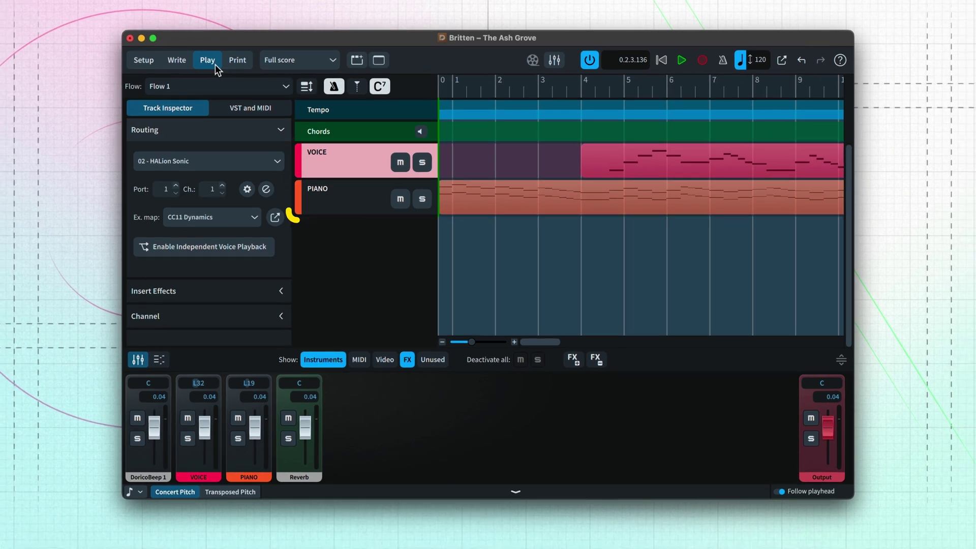
{"action": "left_click", "coordinate": [355, 196]}
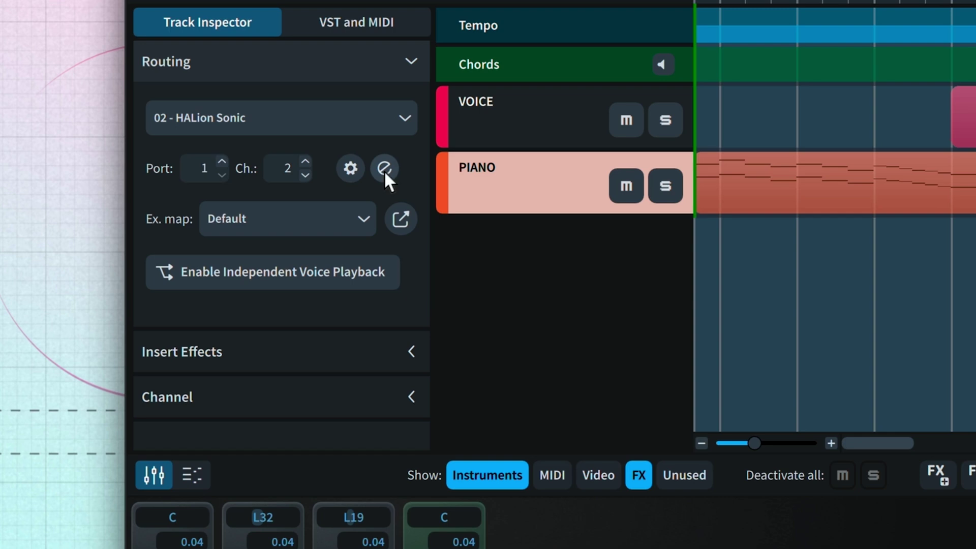
- Load the REVerence reverb onto AUX FX1 in HALion Sonic
{"action": "left_click", "coordinate": [384, 169]}
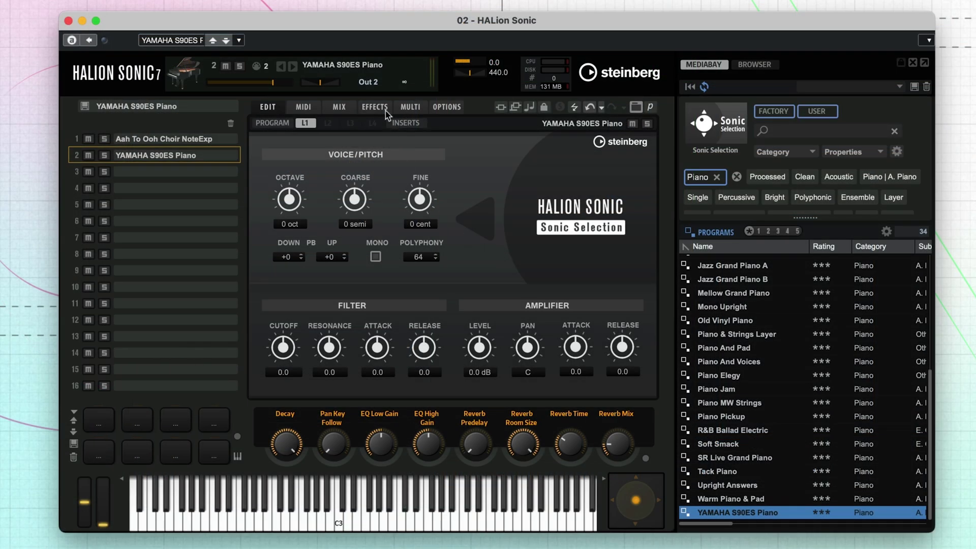
{"action": "left_click", "coordinate": [384, 108]}
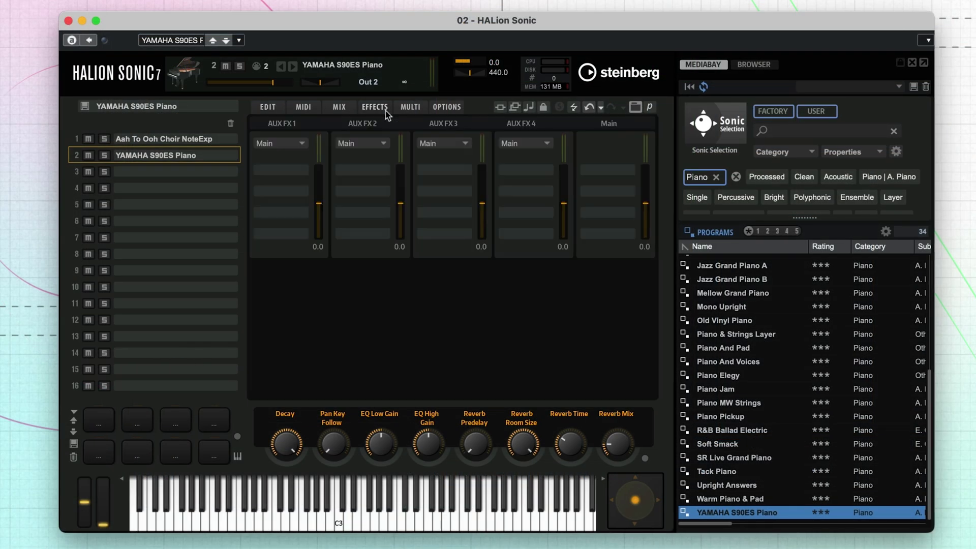
{"action": "left_click", "coordinate": [304, 173]}
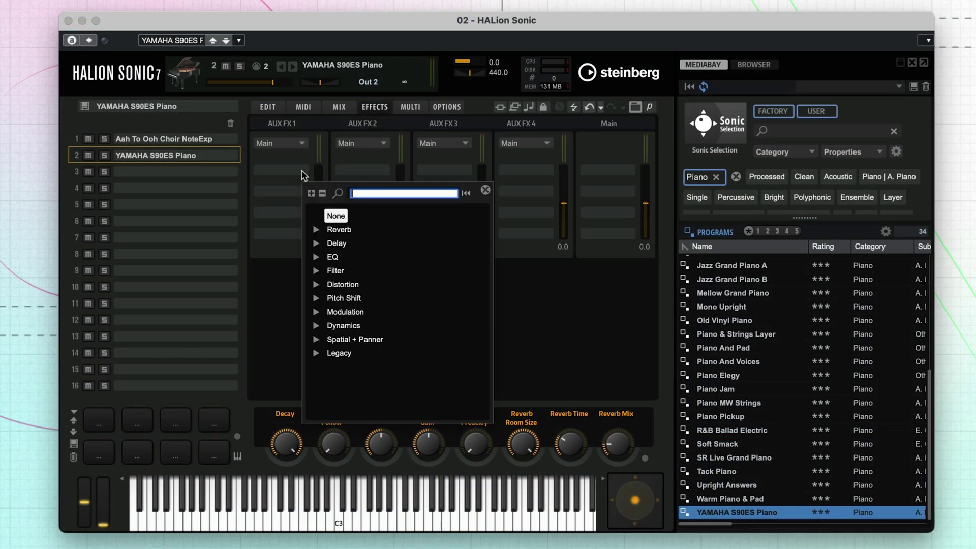
{"action": "left_click", "coordinate": [316, 230]}
{"action": "left_click", "coordinate": [357, 243]}
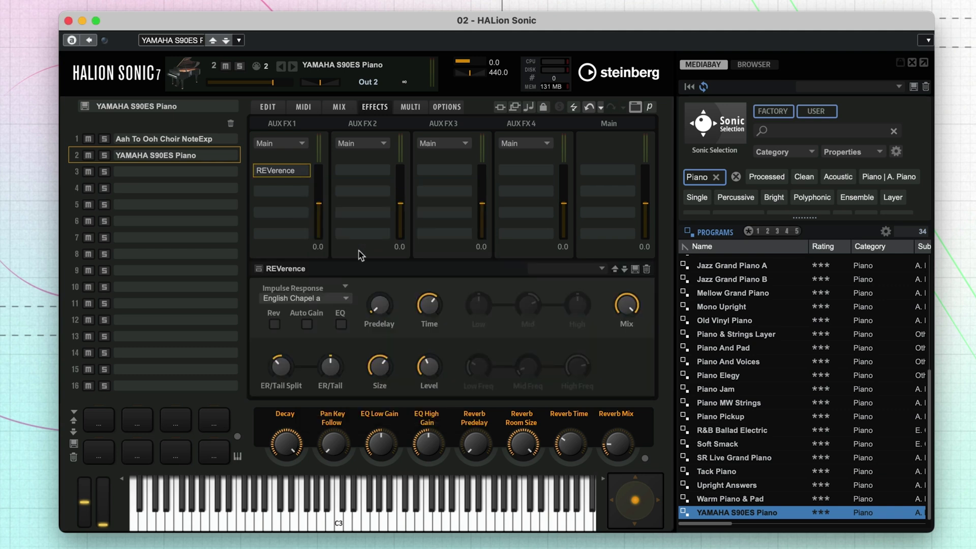
- Load Piano And Pad into slot 2, then pick Arctic Piano from the keyboard programs
{"action": "mouse_move", "coordinate": [427, 312]}
{"action": "left_click", "coordinate": [267, 108]}
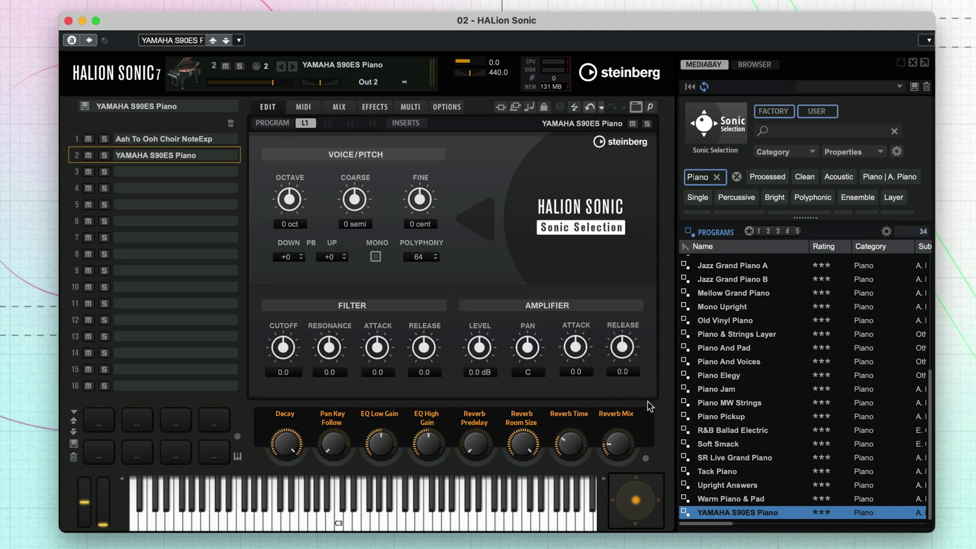
{"action": "left_click", "coordinate": [740, 348]}
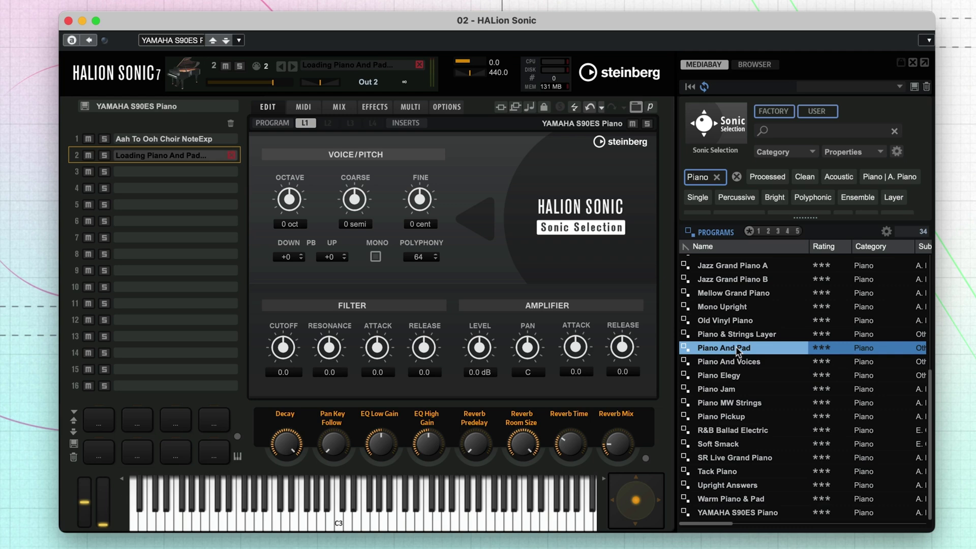
{"action": "left_click", "coordinate": [736, 176]}
{"action": "left_click", "coordinate": [806, 198]}
{"action": "left_click", "coordinate": [756, 372]}
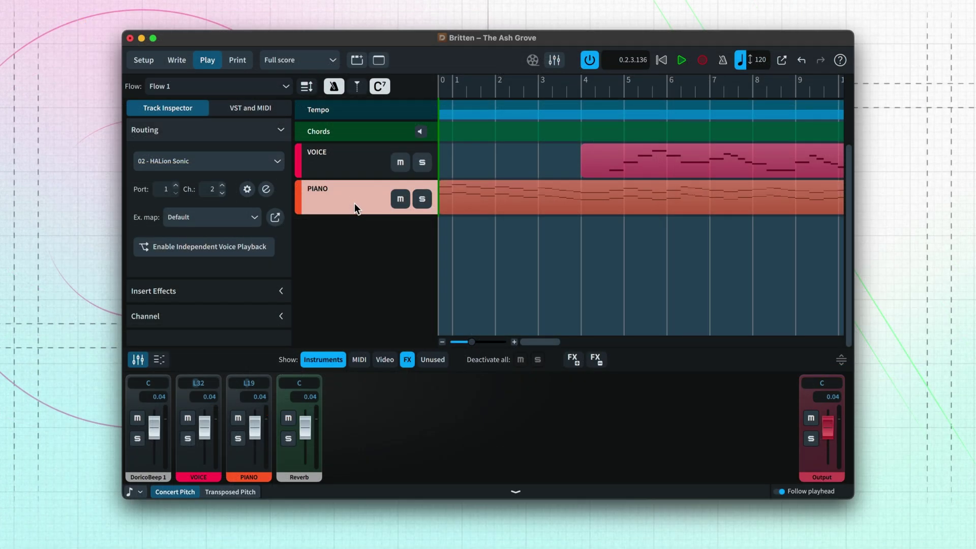
- Route the PIANO track to BBC Symphony Orchestra – Piano and open its instrument window
{"action": "left_click", "coordinate": [274, 162]}
{"action": "left_click", "coordinate": [209, 234]}
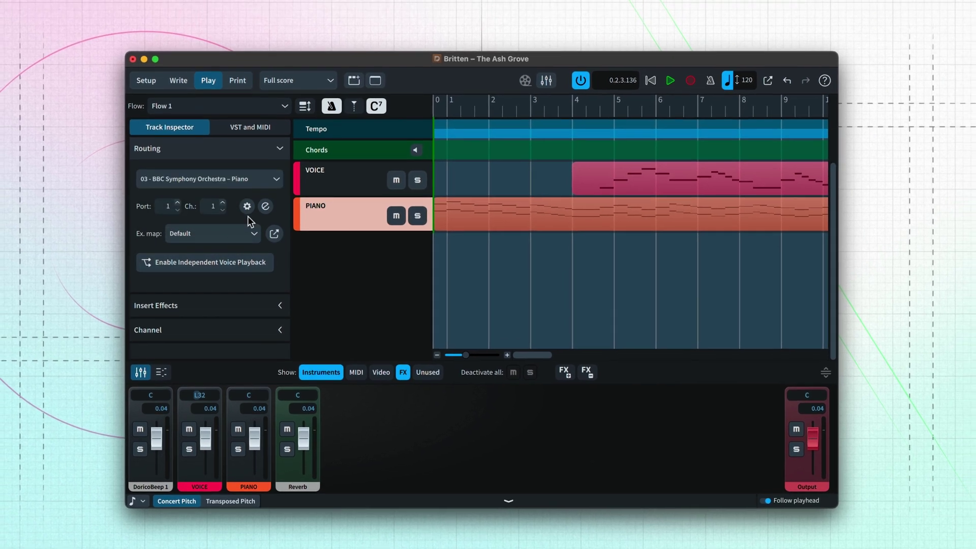
{"action": "left_click", "coordinate": [247, 207]}
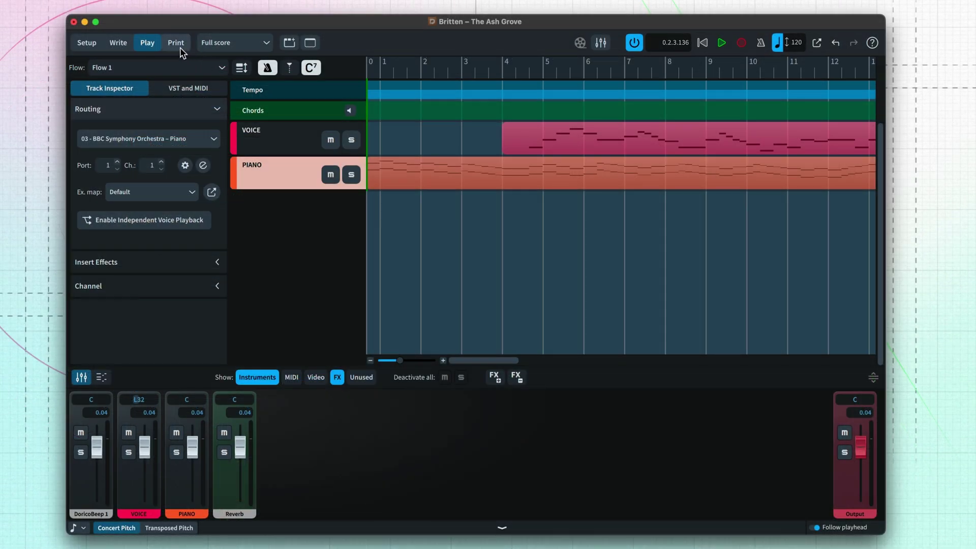
- Preview The Ash Grove in Print mode with the Normal job type and Duplex Printing options expanded
{"action": "left_click", "coordinate": [178, 44]}
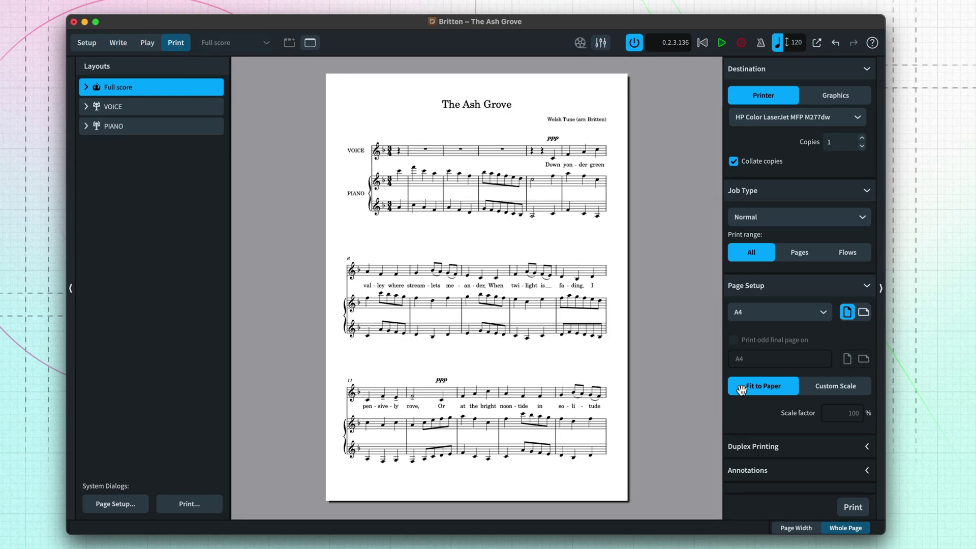
{"action": "left_click", "coordinate": [845, 220]}
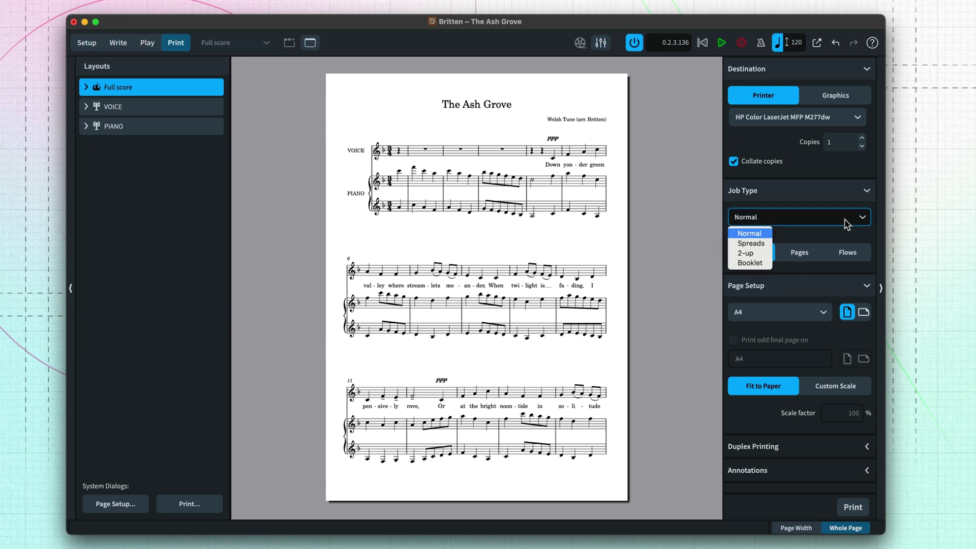
{"action": "left_click", "coordinate": [843, 218]}
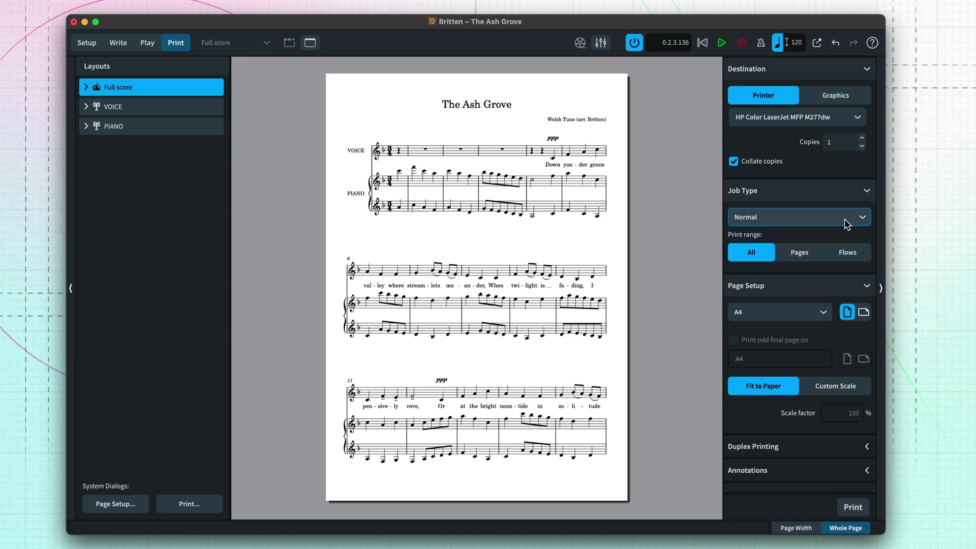
{"action": "left_click", "coordinate": [796, 446]}
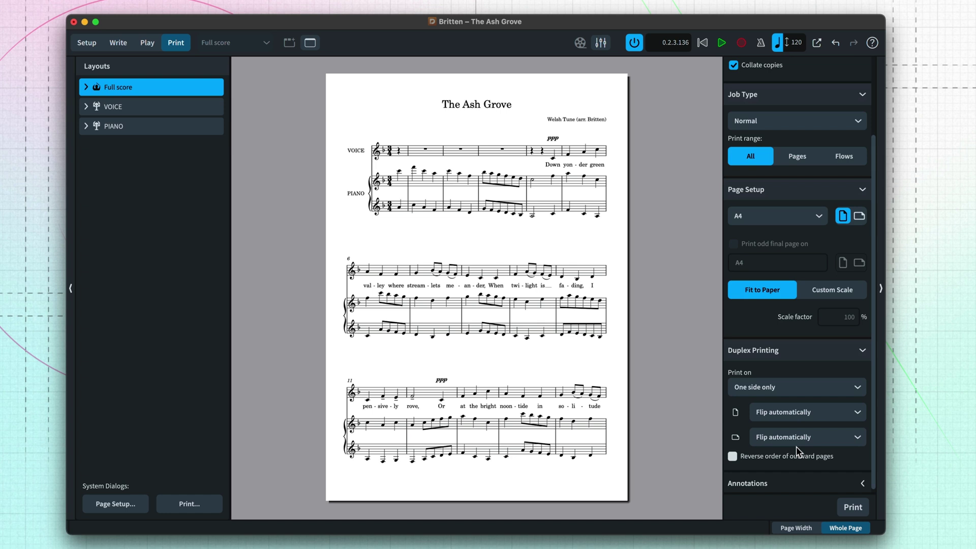
{"action": "scroll", "coordinate": [796, 449], "scroll_direction": "up", "scroll_amount": 5}
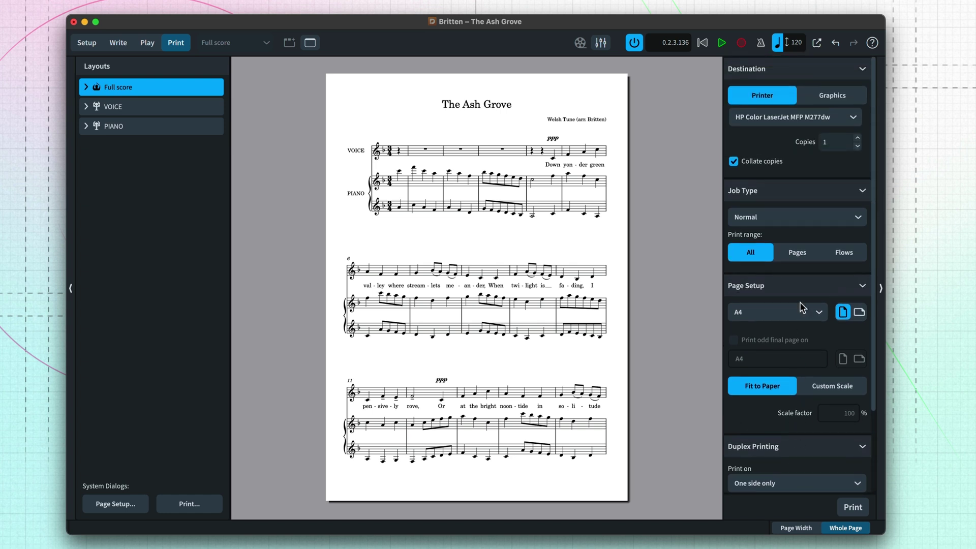
- Set the destination to Graphics with PDF as the export format
{"action": "left_click", "coordinate": [846, 96]}
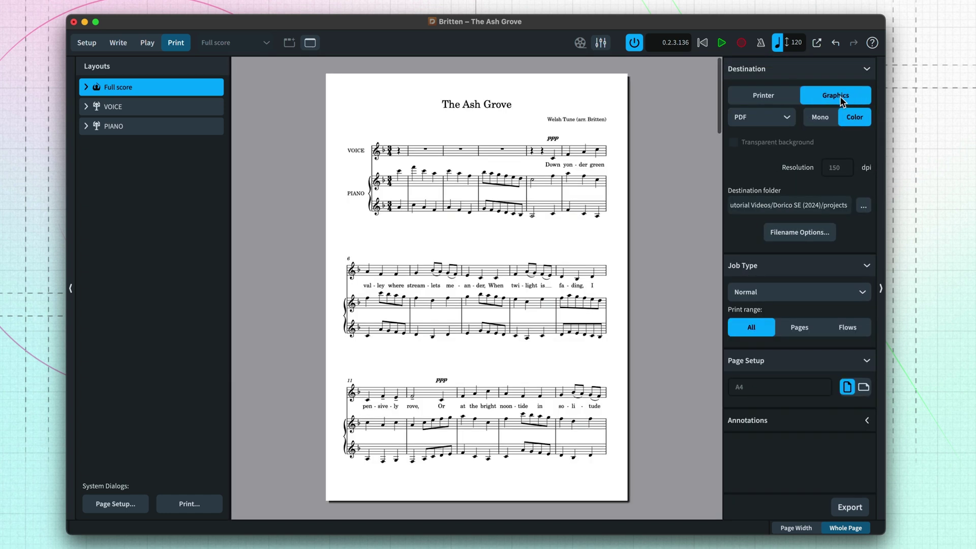
{"action": "left_click", "coordinate": [788, 118]}
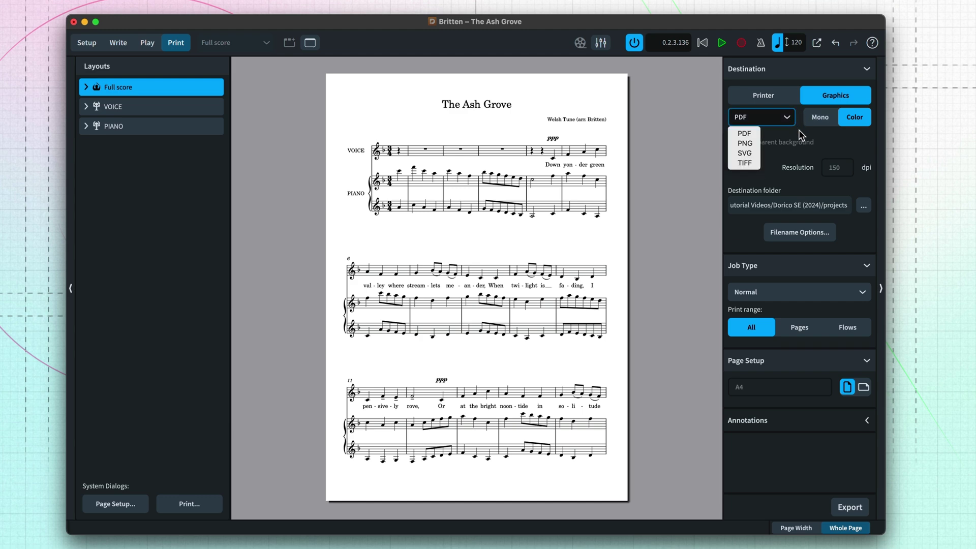
{"action": "left_click", "coordinate": [798, 129]}
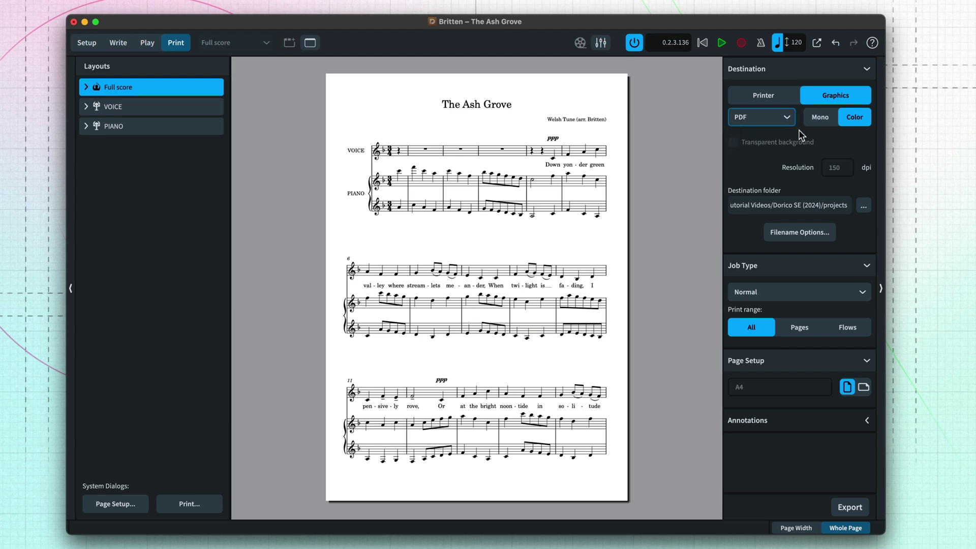